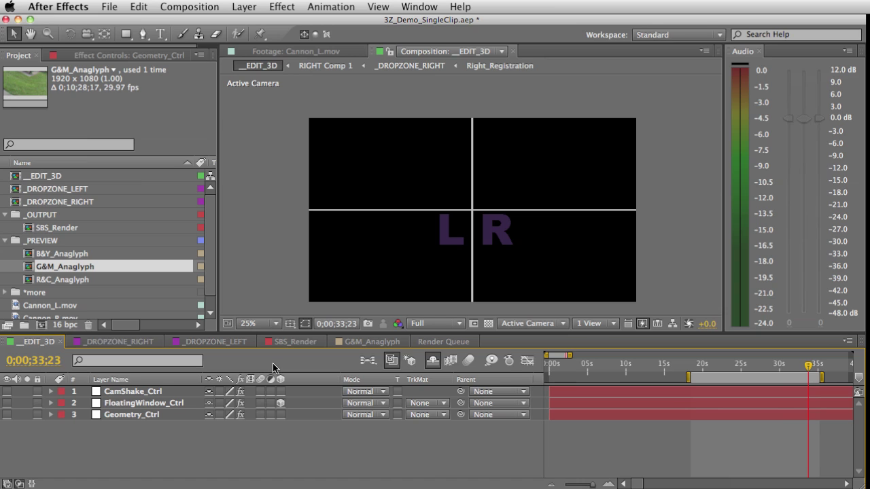
Open Cannon_L.mov in its footage viewer and scrub to around 12 seconds
scroll(146, 279, "down", 1)
left_click(86, 291)
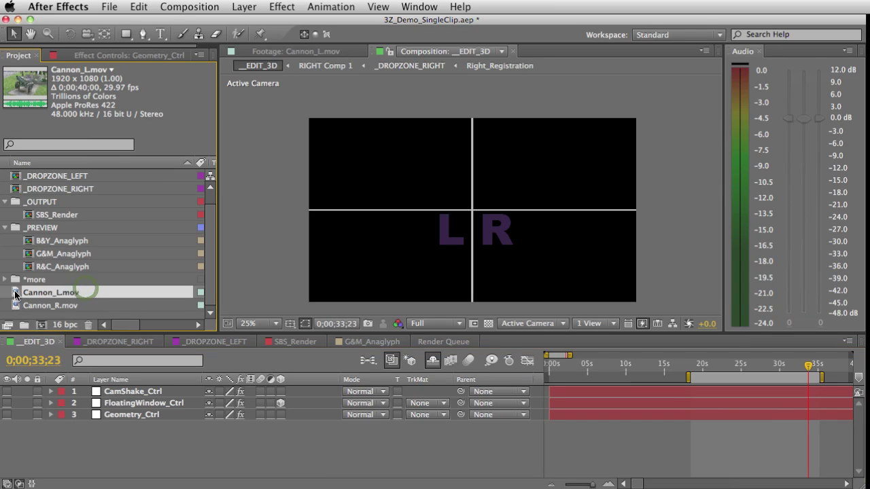
double_click(25, 293)
mouse_move(306, 295)
left_mouse_down()
mouse_move(294, 295)
mouse_move(379, 296)
mouse_move(371, 300)
left_mouse_up()
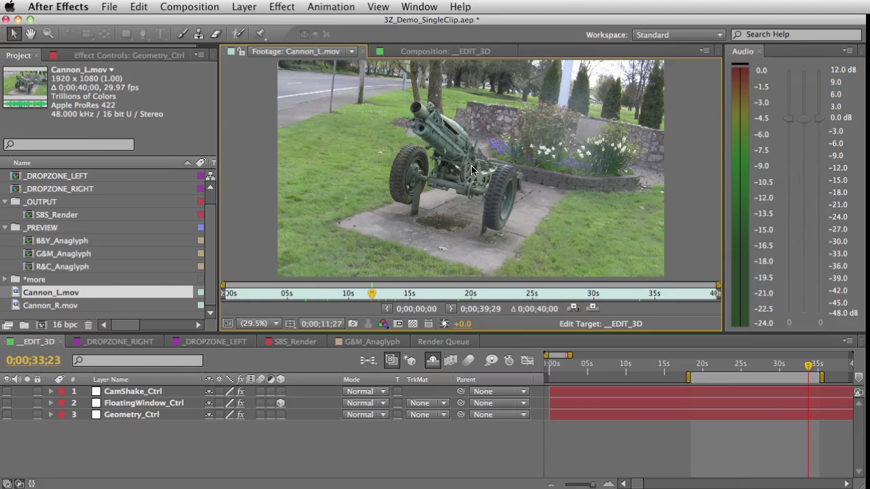
Drag Cannon_R.mov into the _DROPZONE_RIGHT composition timeline
left_click(113, 344)
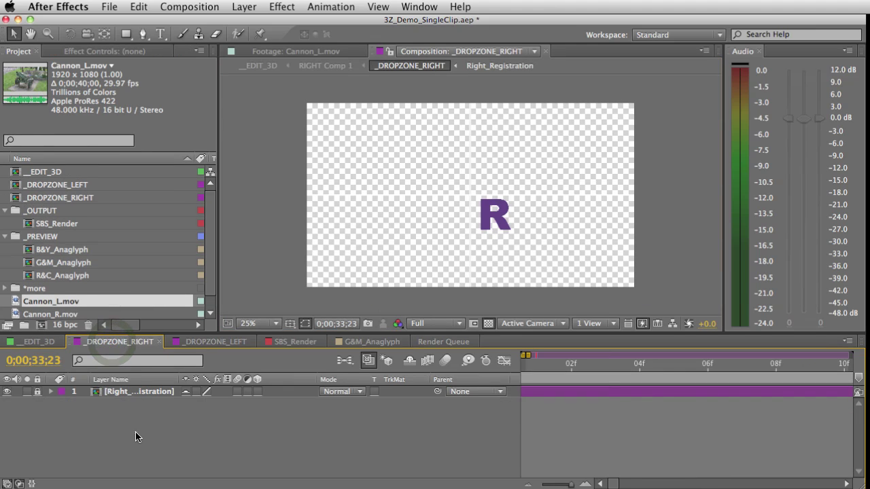
left_click(214, 341)
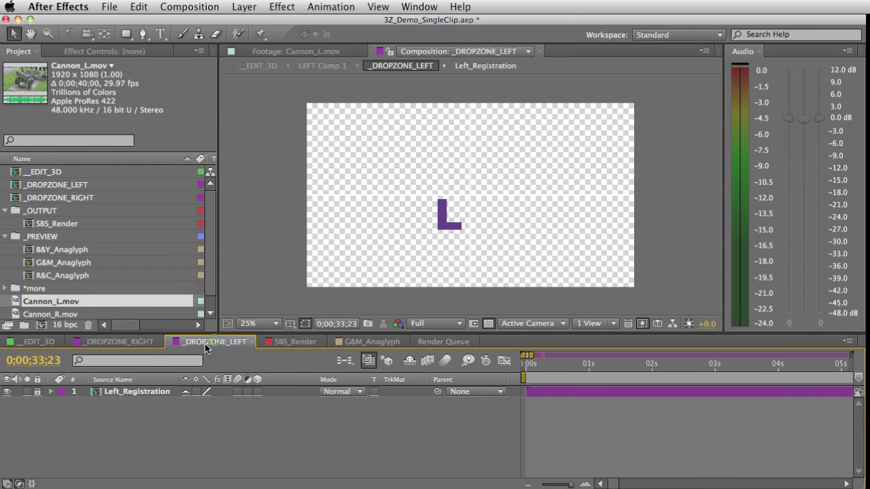
left_click(138, 345)
left_click(204, 342)
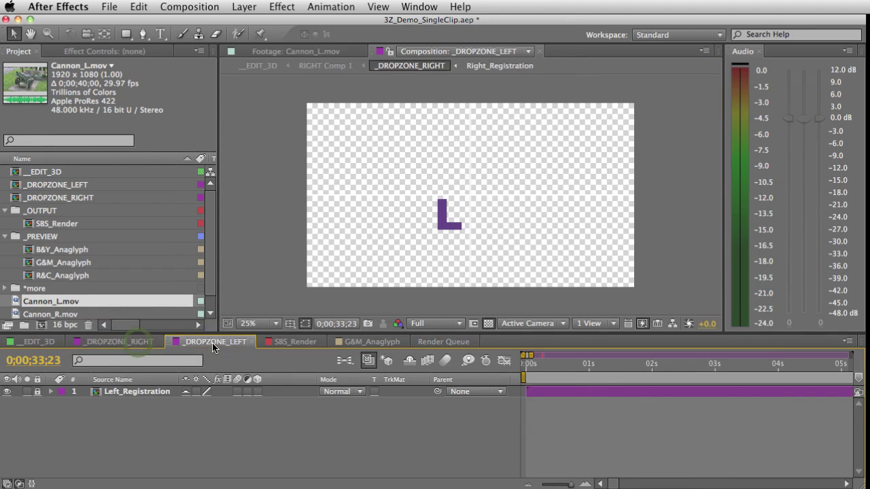
left_click(136, 342)
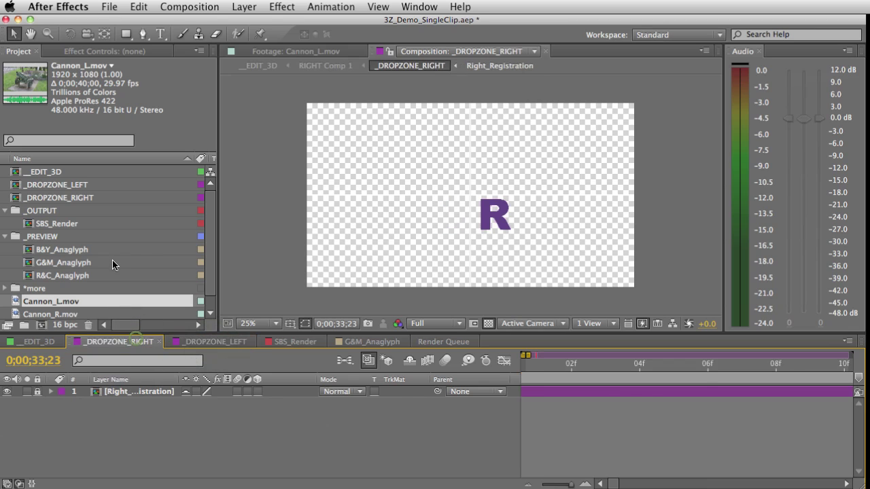
left_click(112, 261)
left_click_drag(65, 311, 107, 391)
Place Cannon_L.mov into _DROPZONE_LEFT as layer 1 above its registration layer
left_click(214, 342)
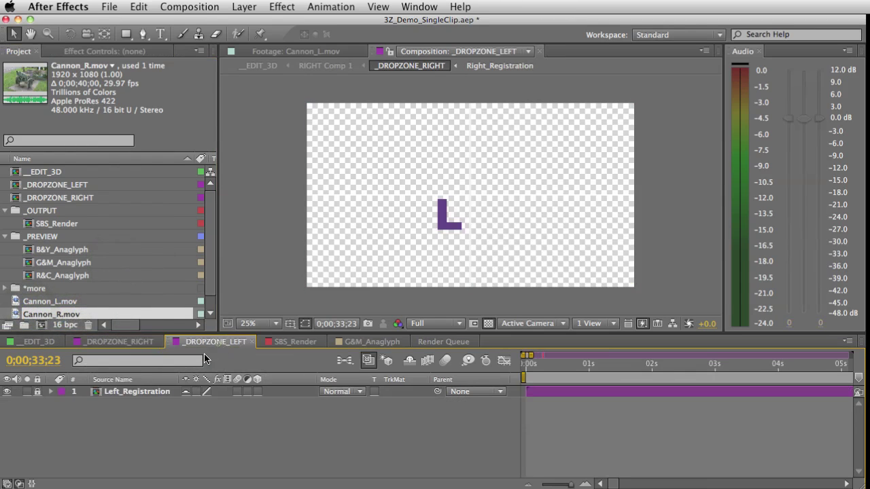
left_click(40, 304)
left_click_drag(39, 308, 140, 408)
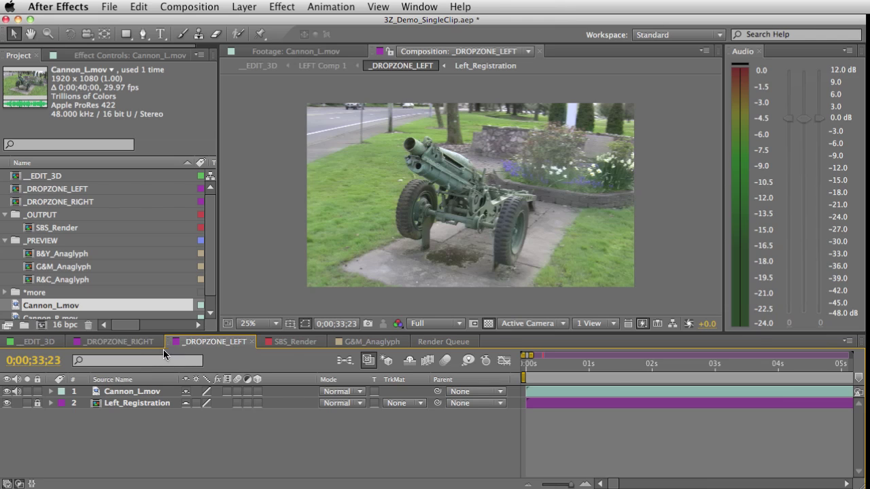
left_click(137, 343)
Shift the Cannon_R.mov layer by one frame with Option+Page Up, then return to _EDIT_3D
left_click(137, 392)
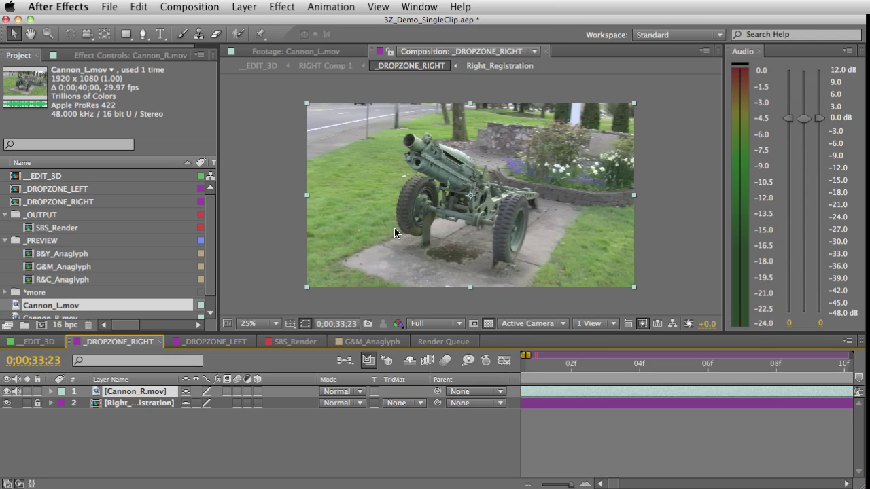
key("alt+Page_Up")
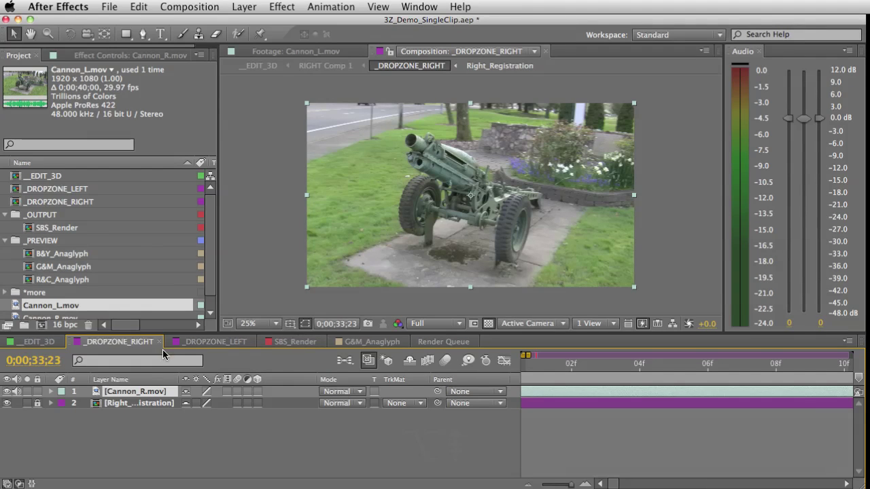
left_click(40, 342)
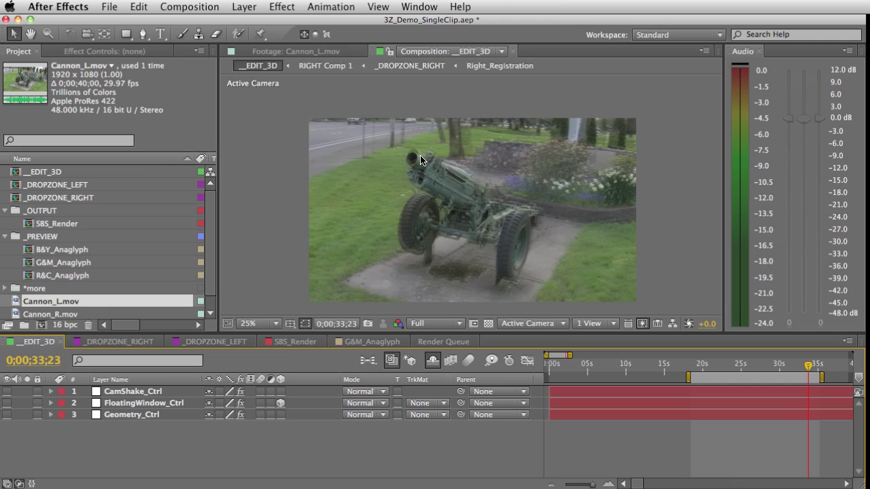
Step frame by frame around 8 seconds to check alignment at 0;00;08;23, then move near 24 seconds
scroll(432, 162, "up", 4)
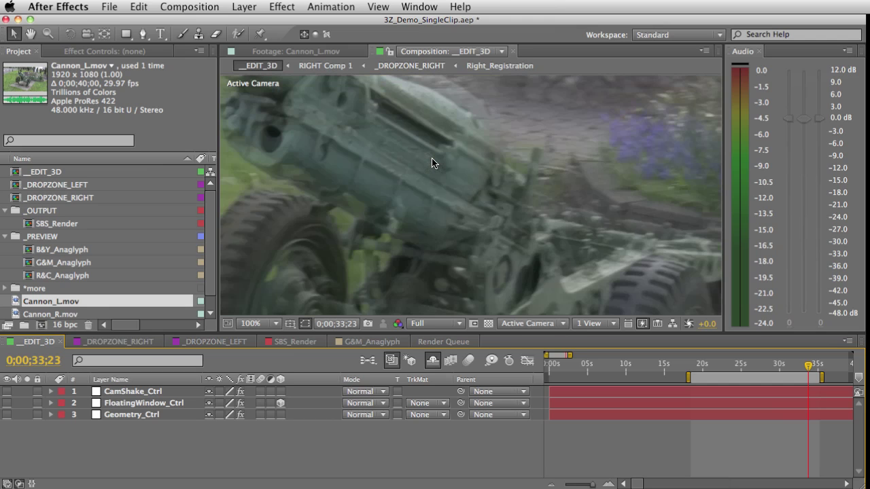
scroll(432, 162, "down", 2)
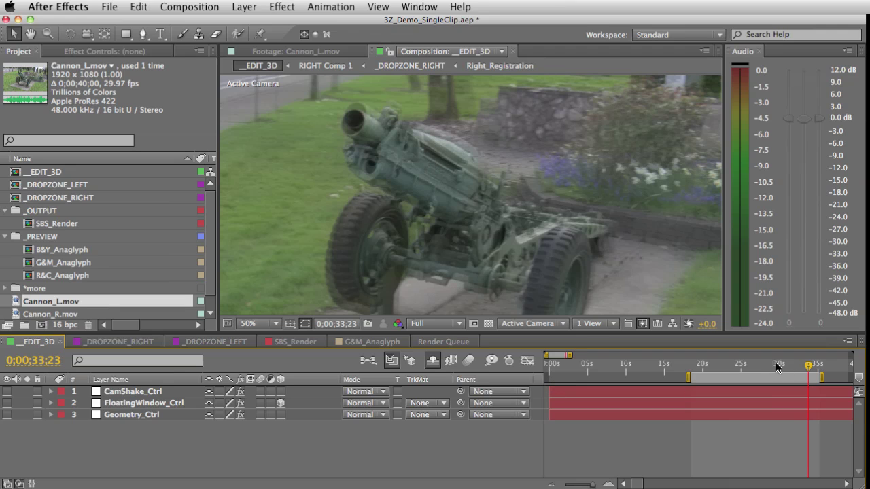
left_click(615, 371)
key("Page_Up")
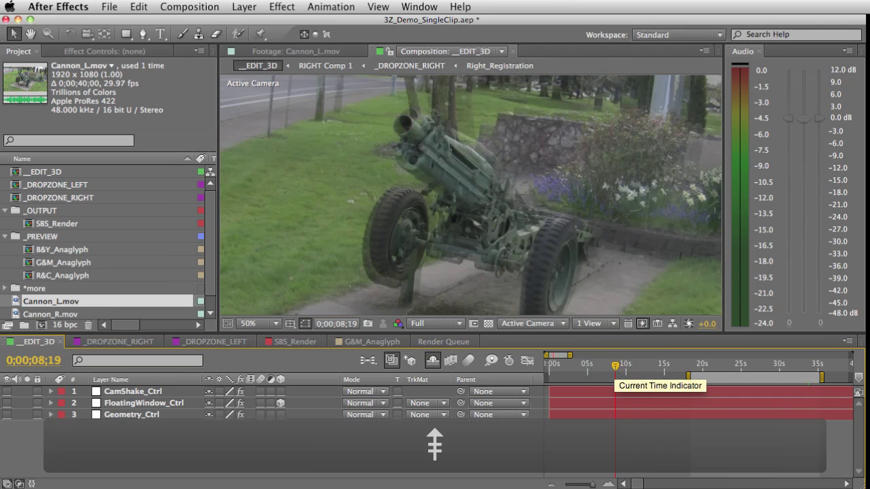
key("Page_Down")
key("Page_Down")
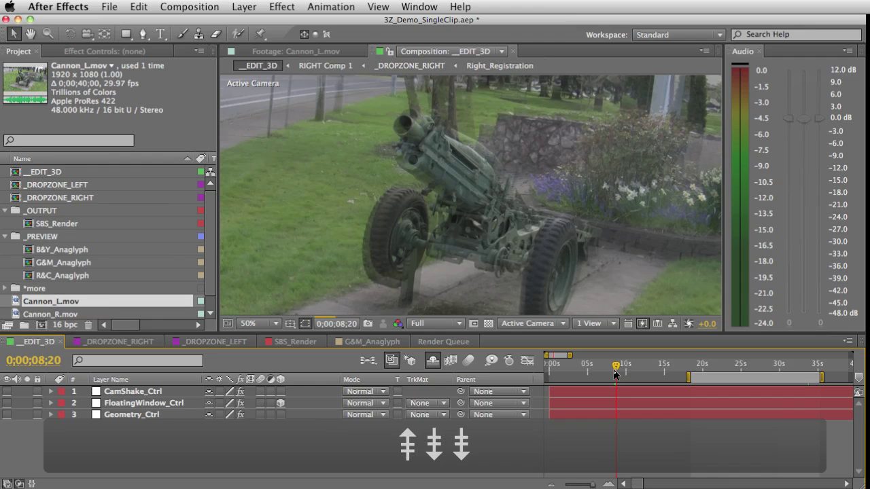
key("Page_Down")
key("Page_Down")
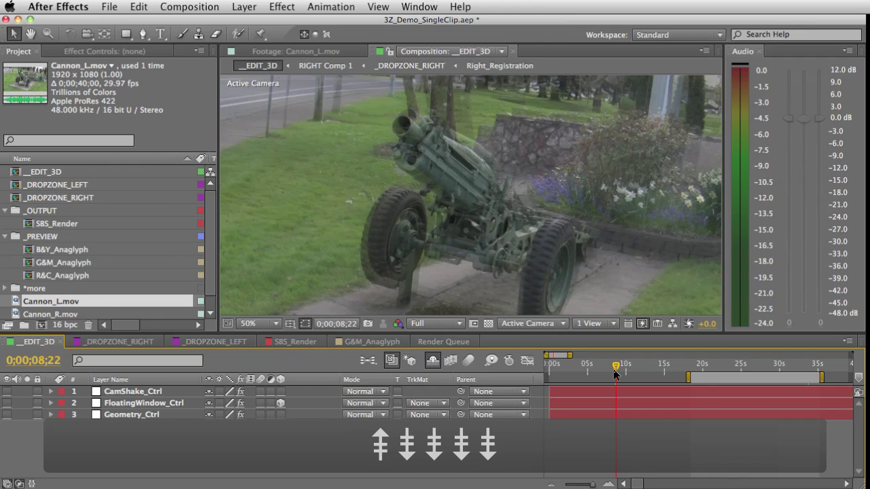
key("Page_Down")
key("Page_Down")
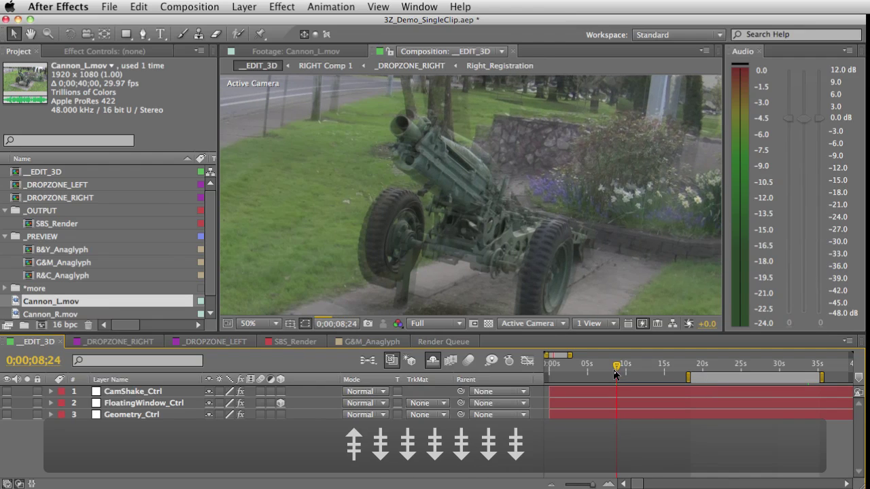
key("Page_Down")
key("Page_Up")
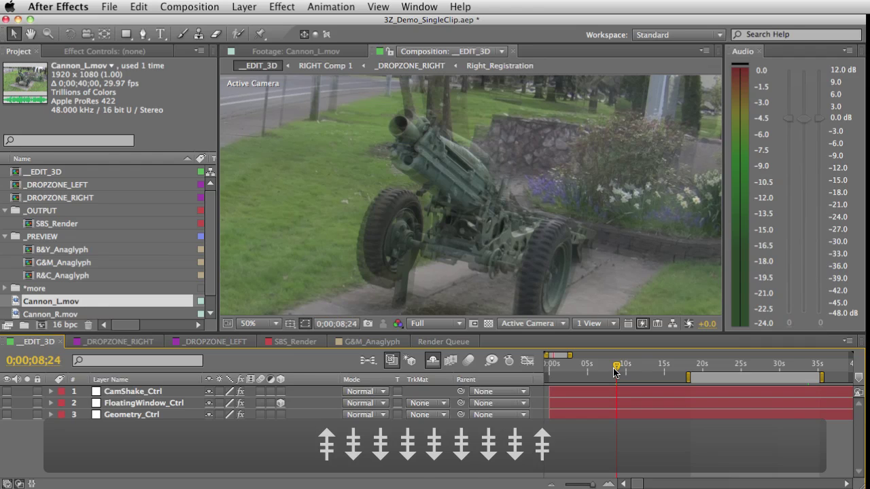
key("Page_Up")
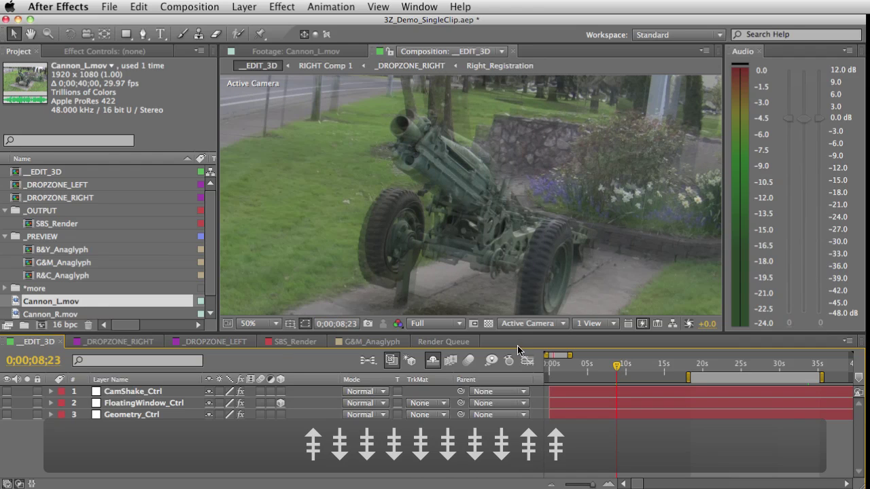
left_click(732, 366)
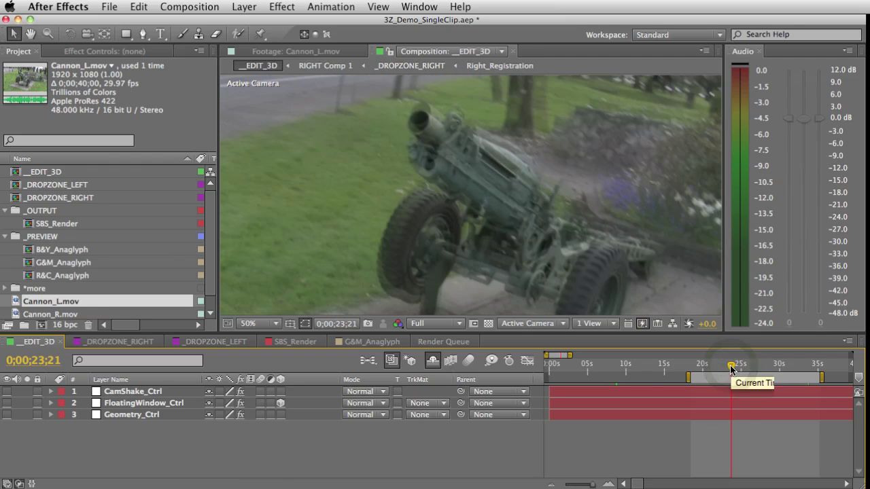
Move to 0;00;26;01 and show the Geometry_Ctrl layer's Convergence and VDisparity controls
left_click_drag(731, 367, 748, 367)
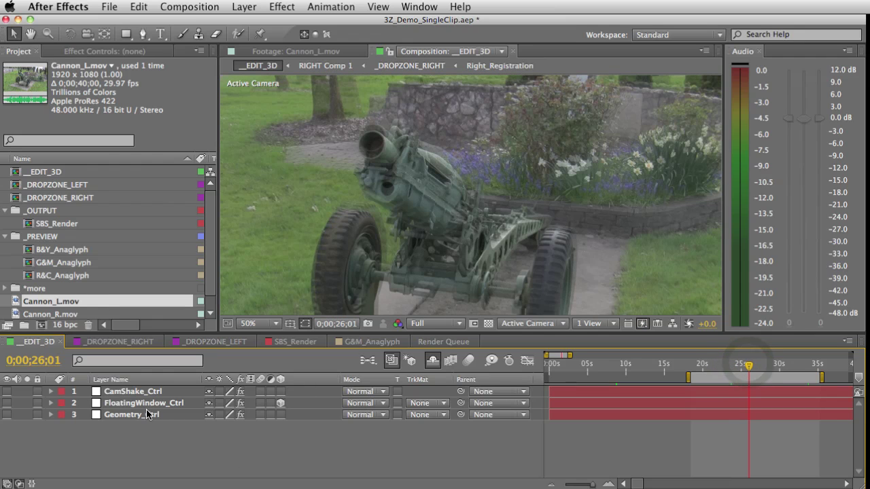
left_click(148, 415)
left_click(136, 55)
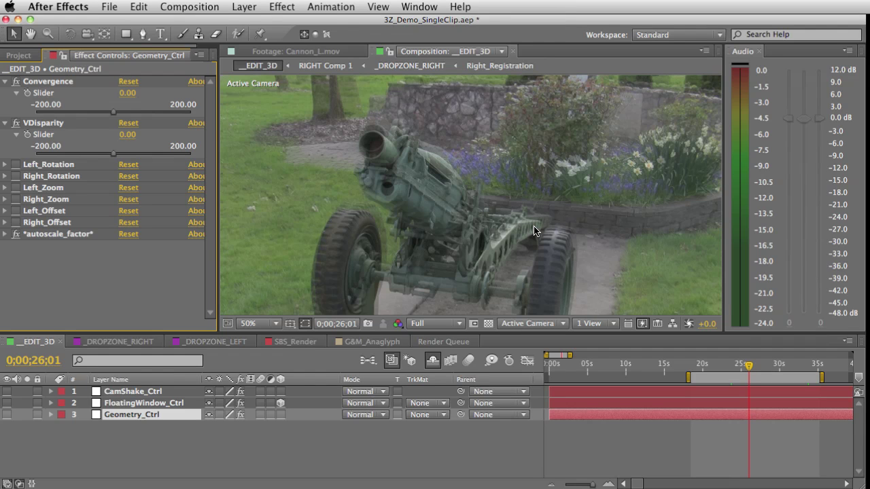
Set Geometry_Ctrl Convergence to 14.98 and VDisparity to -9.69, recentring the viewer on the cannon
scroll(534, 231, "up", 2)
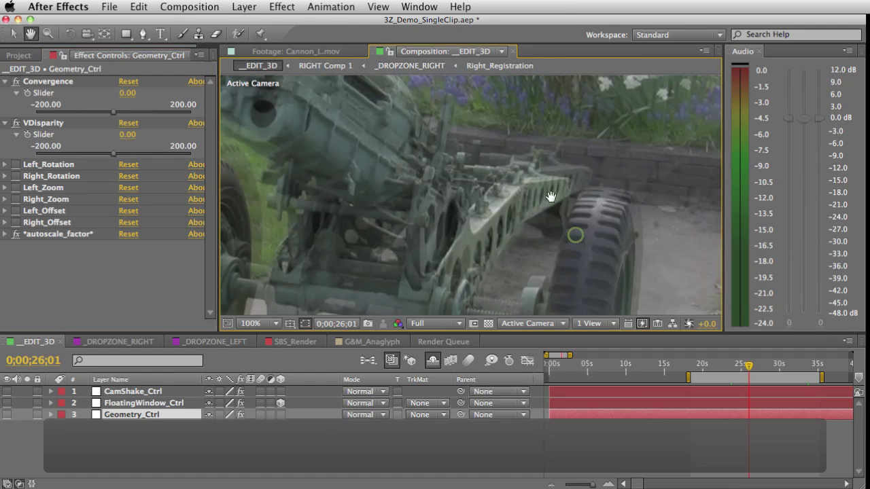
scroll(552, 201, "up", 2)
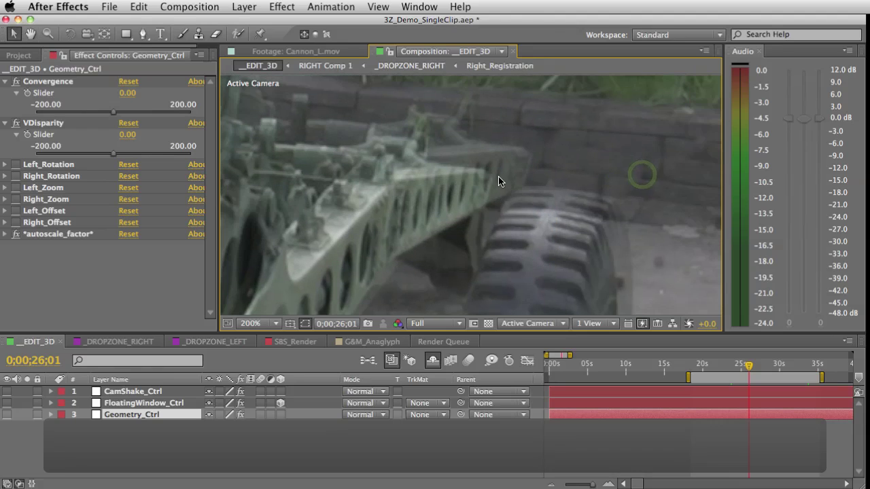
scroll(537, 183, "up", 2)
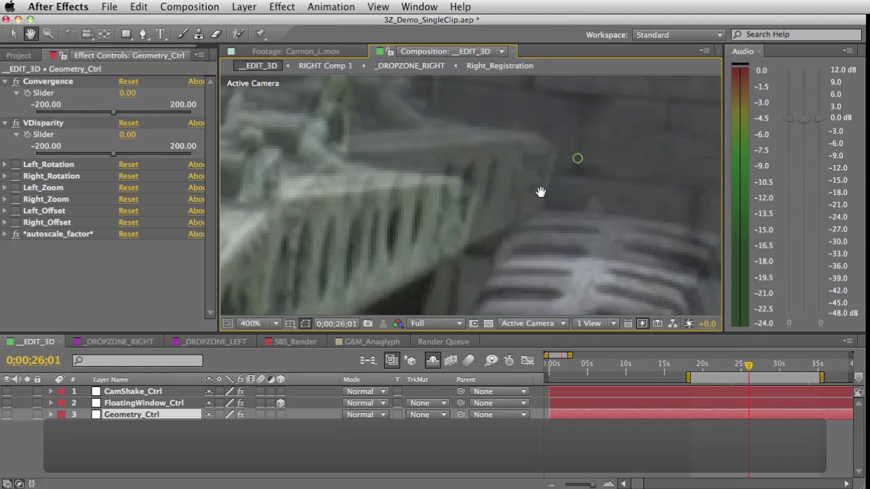
key("v")
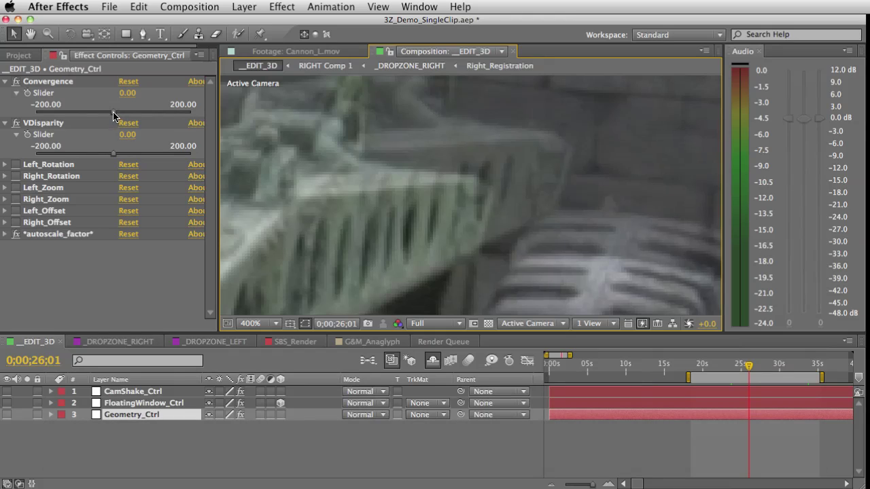
left_click_drag(114, 113, 118, 112)
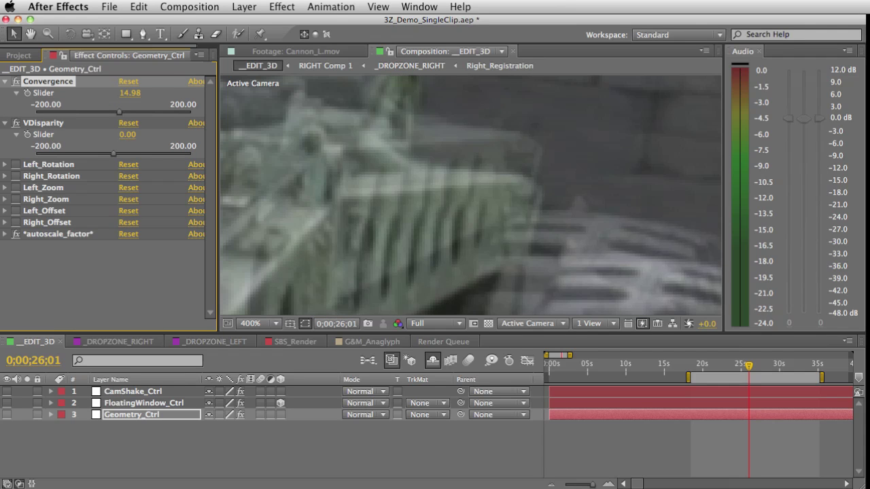
left_click_drag(113, 154, 110, 155)
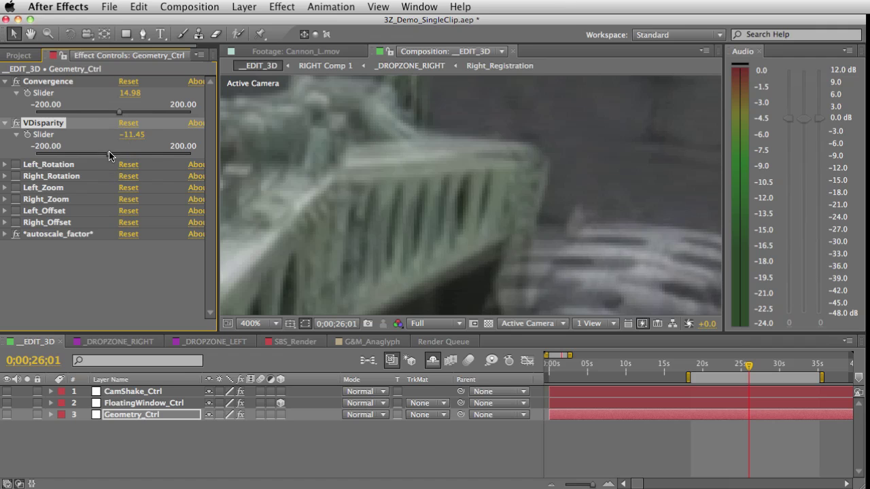
left_click_drag(109, 156, 108, 152)
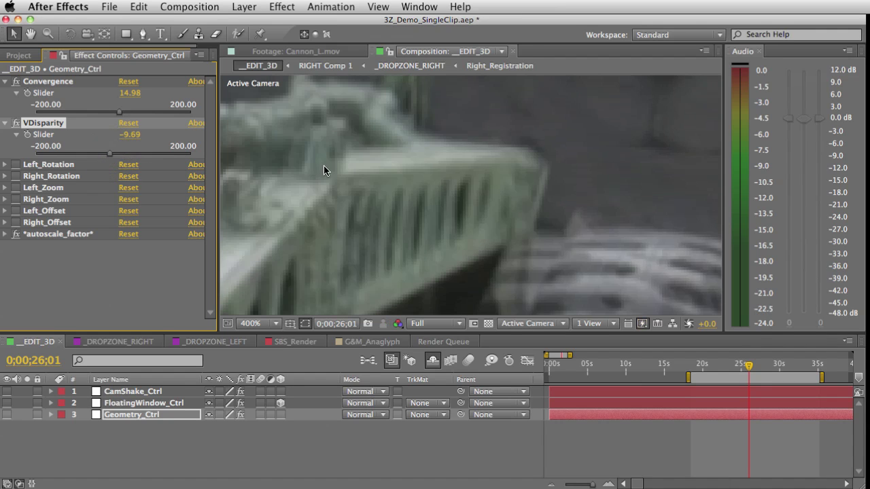
scroll(408, 176, "down", 3)
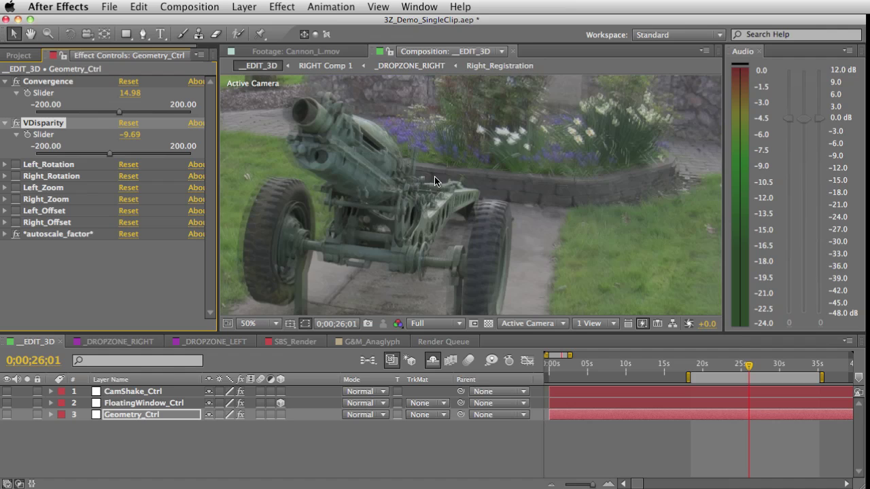
left_click_drag(435, 167, 532, 155)
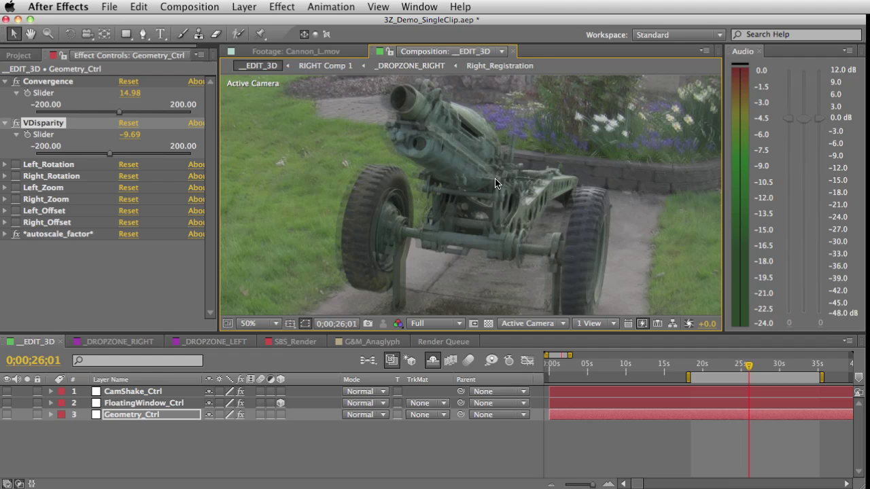
left_click(26, 56)
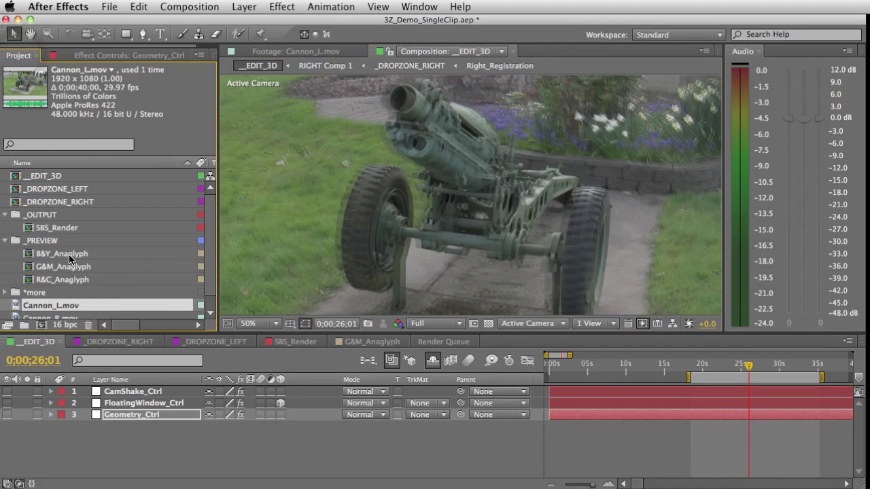
Open the B&Y_Anaglyph, G&M_Anaglyph and R&C_Anaglyph preview comps
double_click(43, 256)
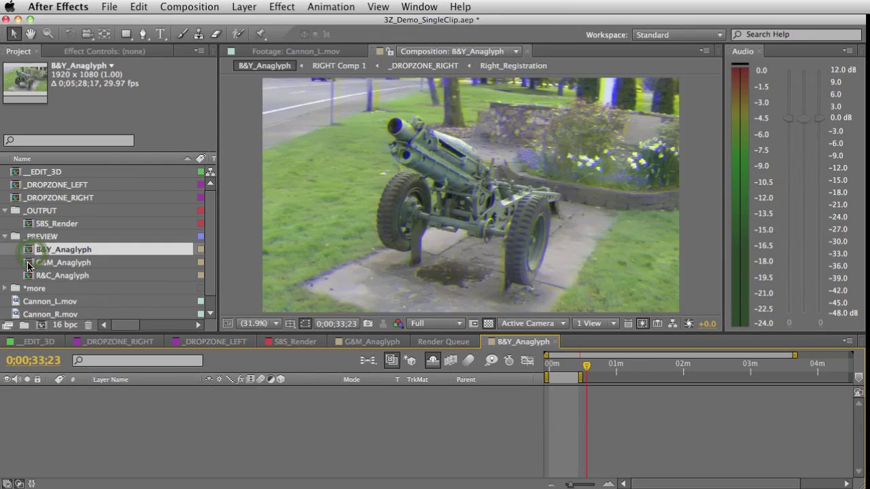
left_click(29, 265)
double_click(28, 265)
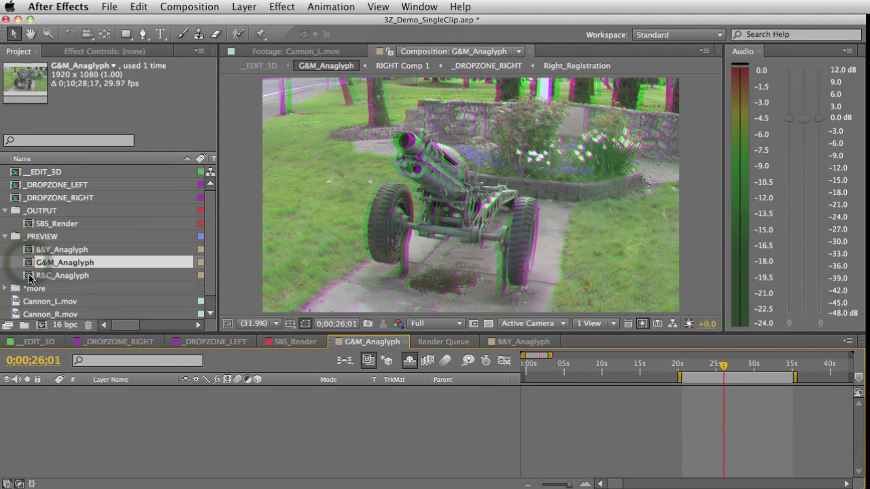
double_click(27, 277)
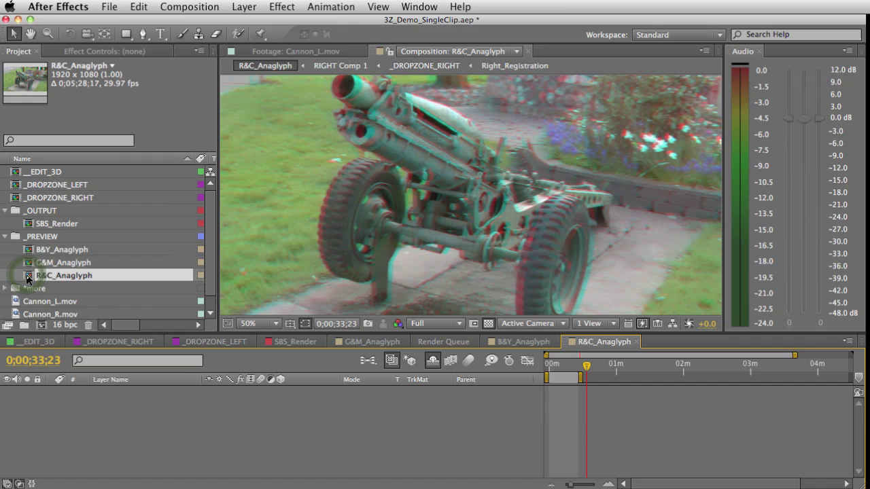
Close the R&C and B&Y anaglyph comps, and check and close SBS_Render
left_click(636, 341)
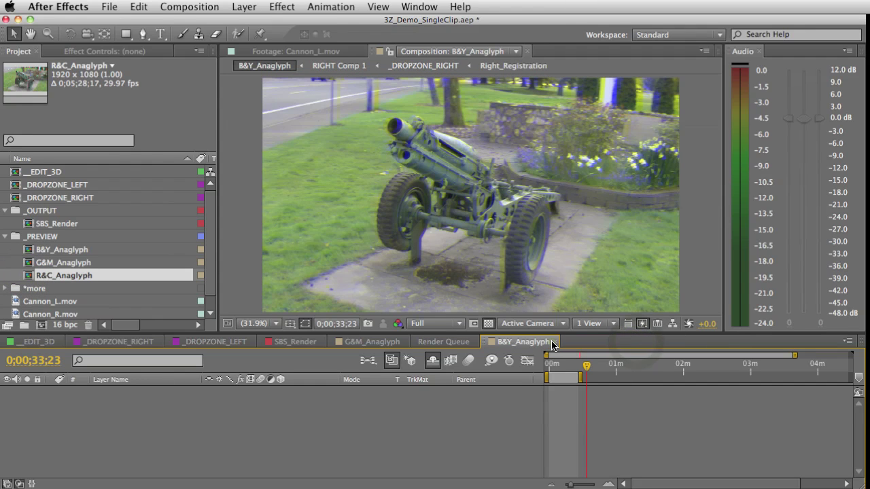
left_click(554, 342)
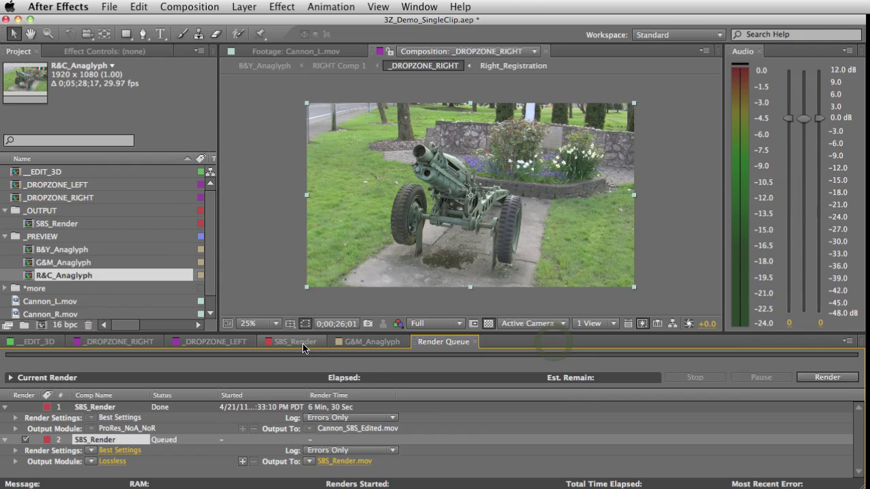
left_click(297, 342)
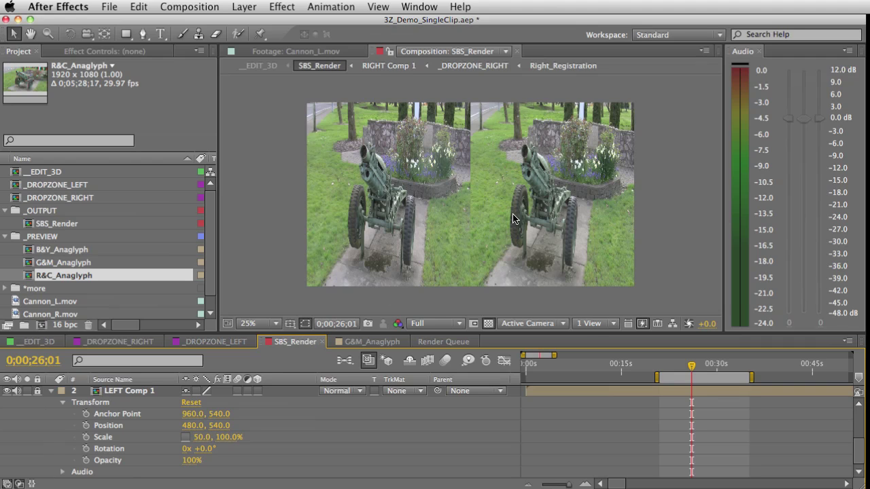
left_click(320, 343)
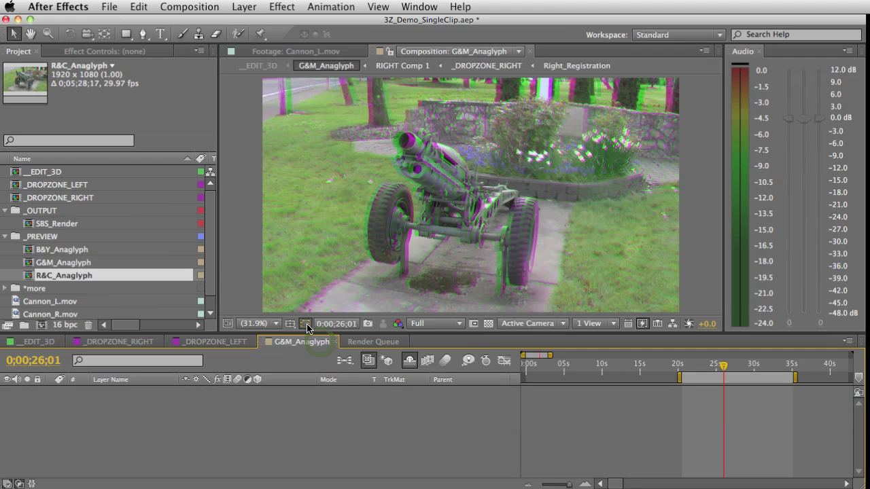
key("grave")
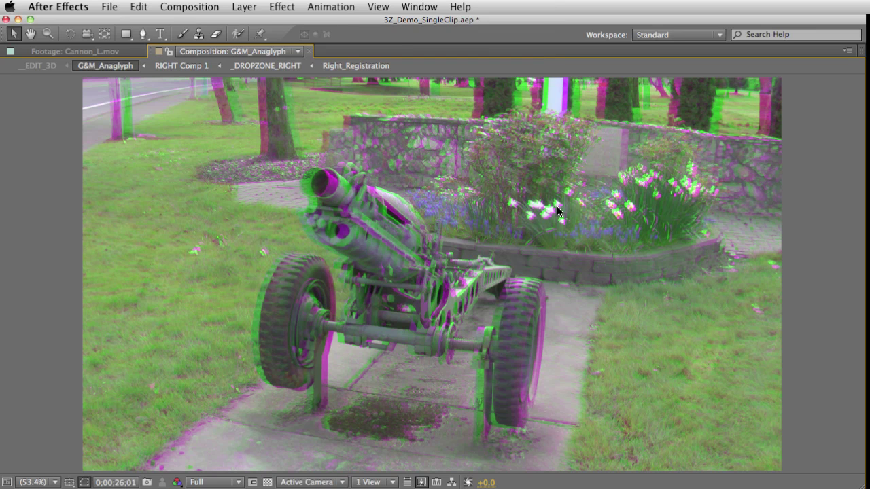
key("grave")
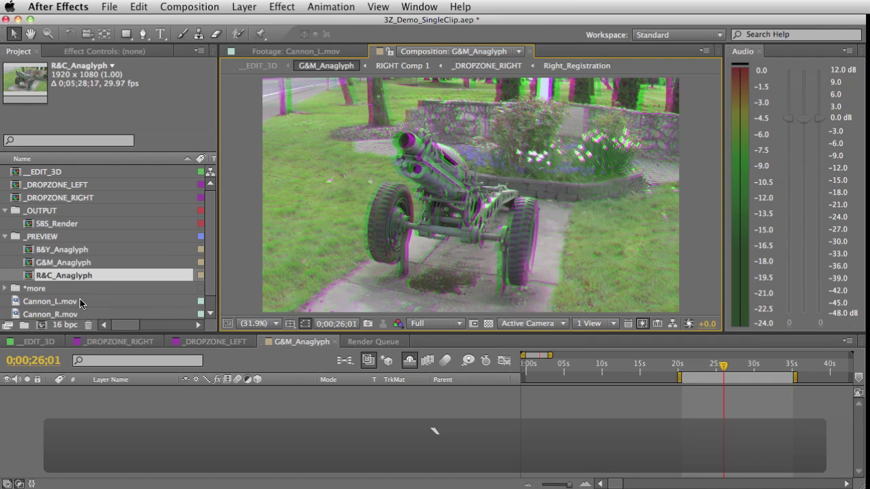
Drop Geometry_Ctrl's Convergence to 11.45 and inspect it in a maximized G&M_Anaglyph viewer
left_click(38, 342)
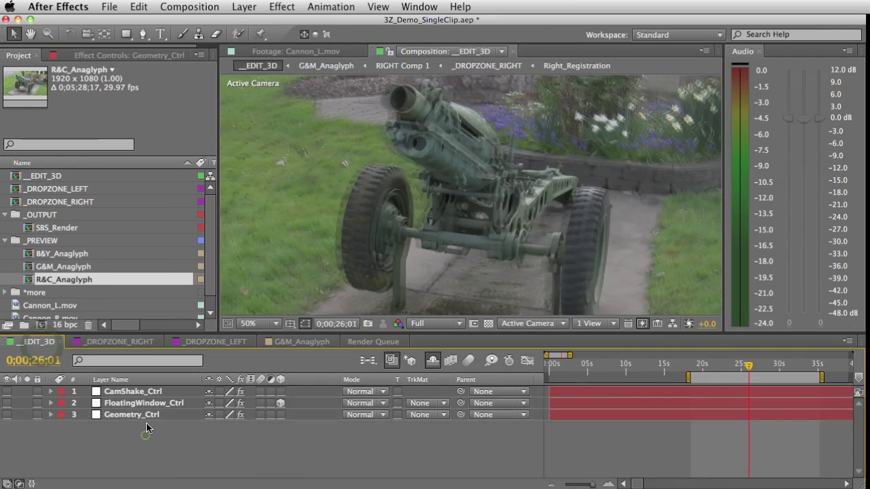
left_click(146, 416)
left_click(113, 55)
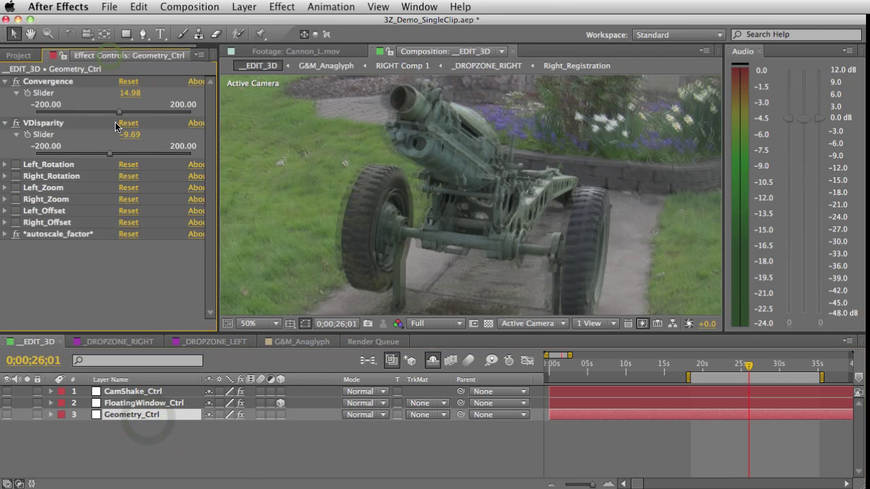
left_click_drag(120, 112, 116, 112)
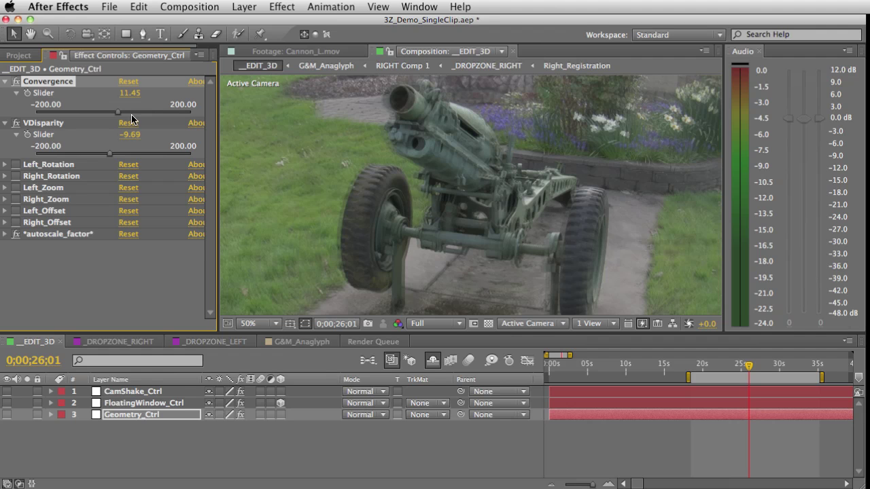
left_click(315, 347)
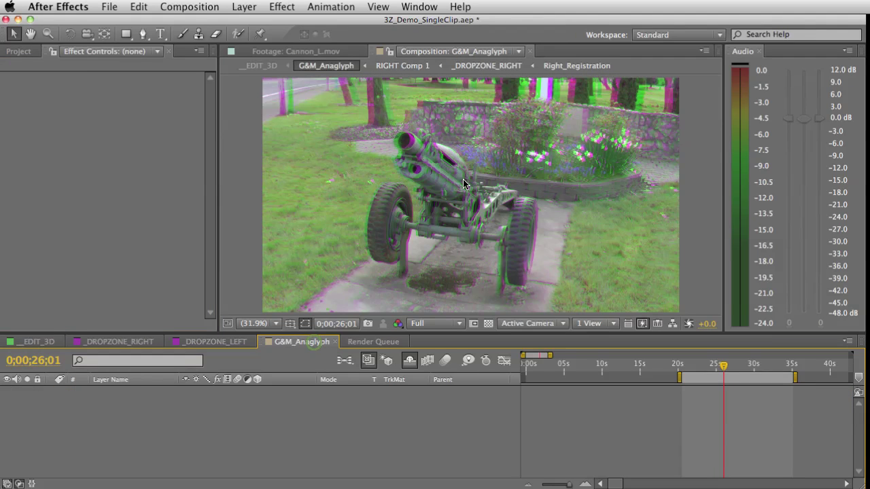
key("grave")
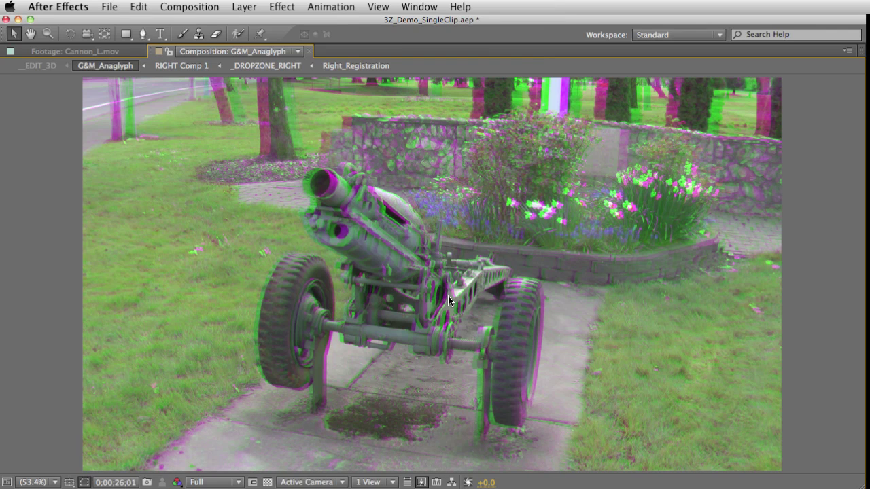
key("grave")
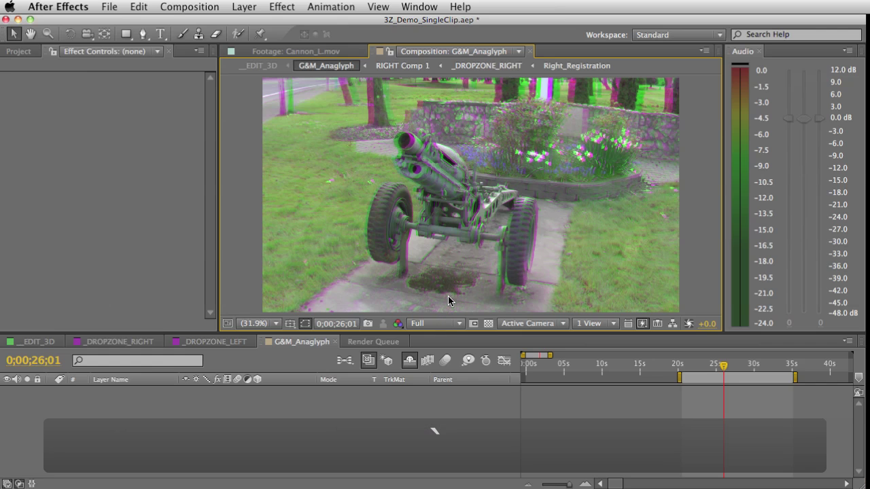
Enable stopwatch keyframing for Geometry_Ctrl's Convergence and VDisparity and reveal them with U
left_click(48, 342)
left_click(145, 421)
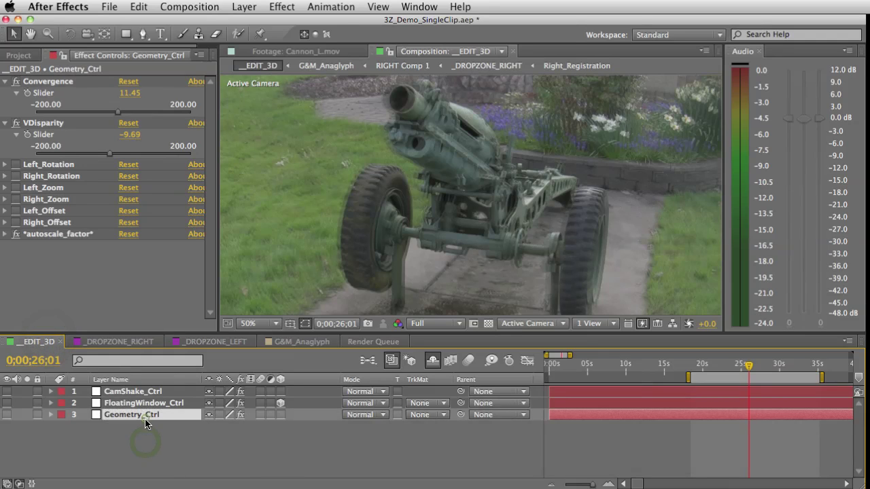
left_click(27, 93)
left_click(28, 135)
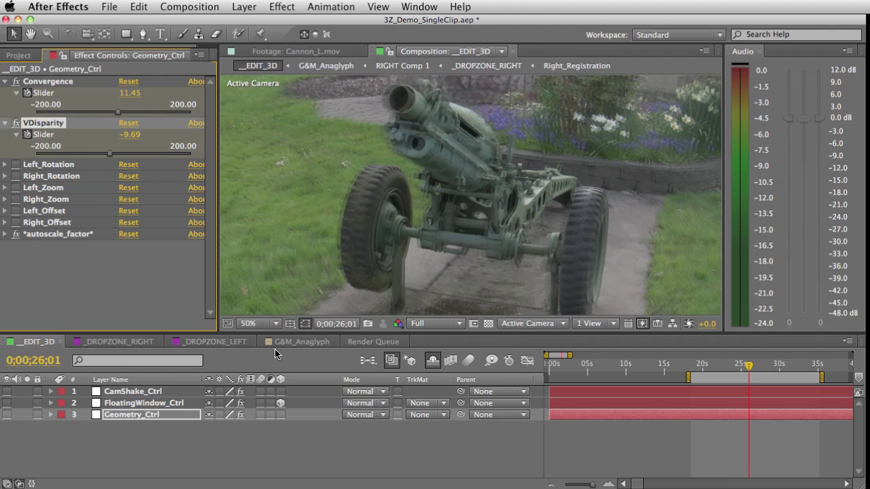
left_click(153, 414)
key("u")
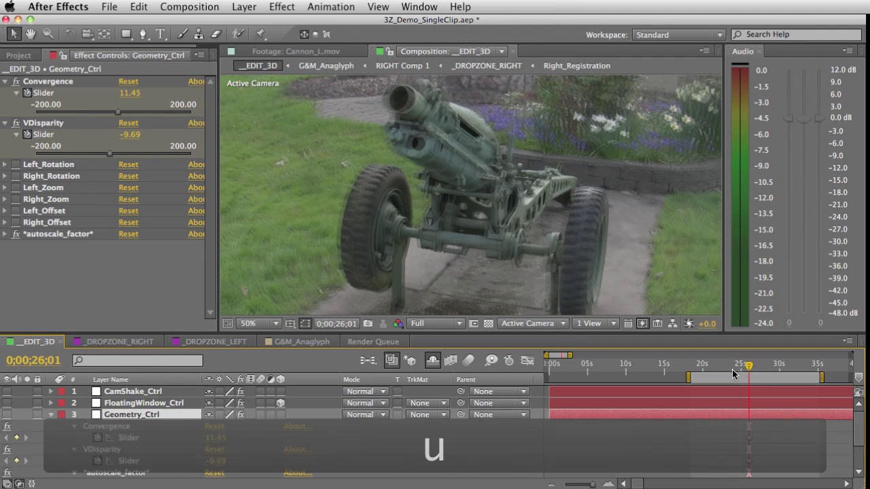
Move to about 0;00;19;16 and preview the G&M_Anaglyph comp full-window
left_click(699, 367)
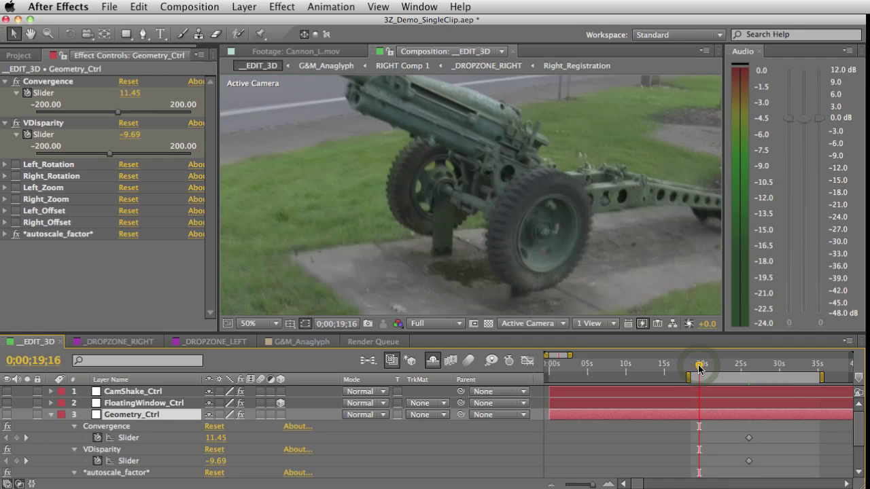
key("comma")
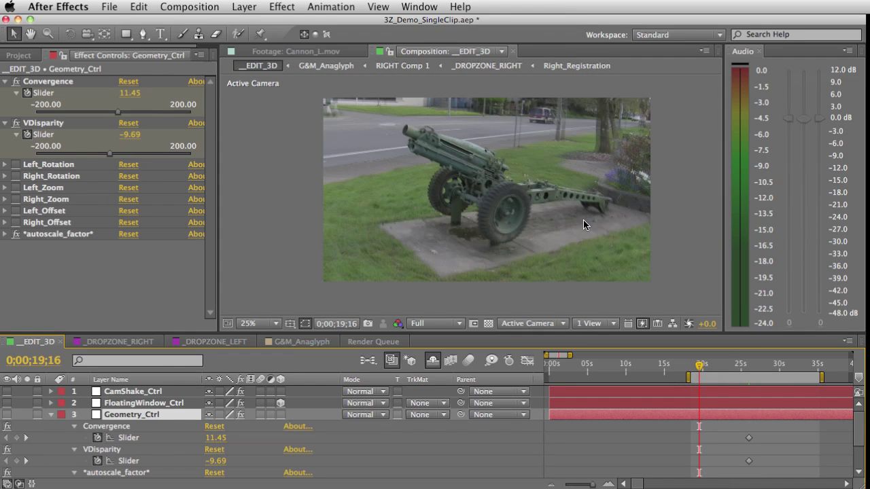
left_click(318, 343)
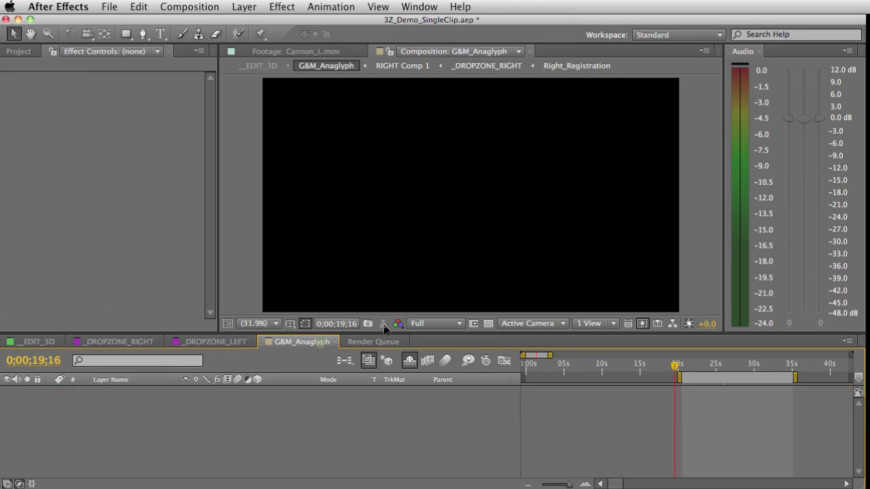
key("grave")
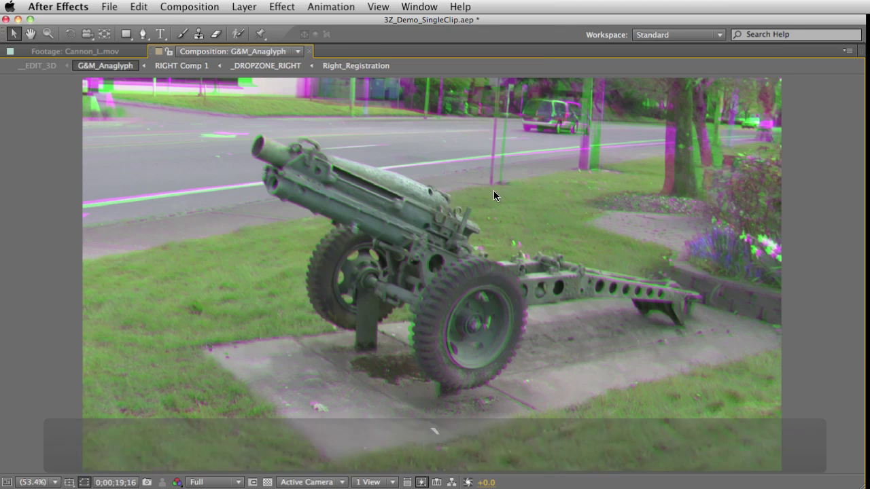
key("grave")
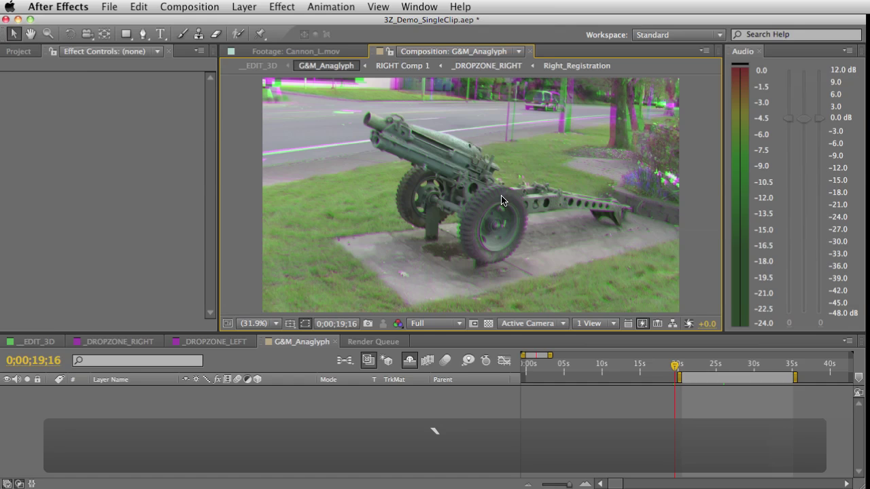
Keyframe Convergence and VDisparity at 0;00;19;16, then check G&M_Anaglyph at 0;00;32;28
left_click(37, 342)
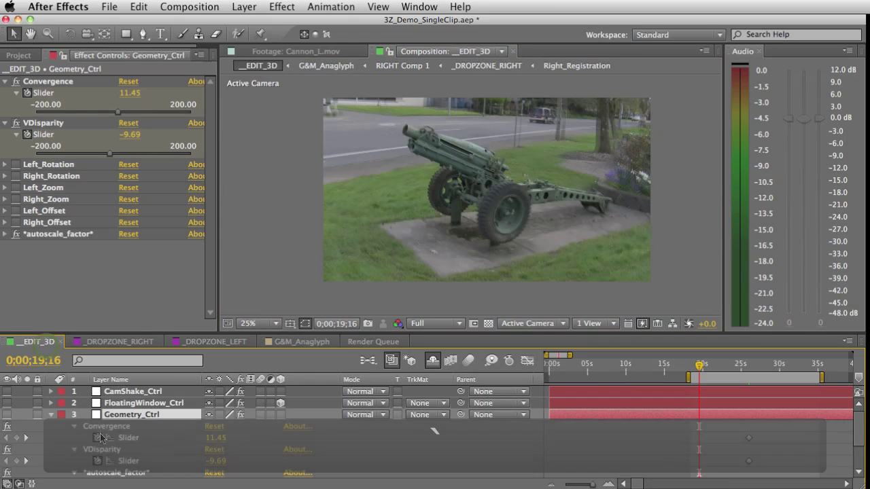
left_click(16, 438)
left_click(16, 460)
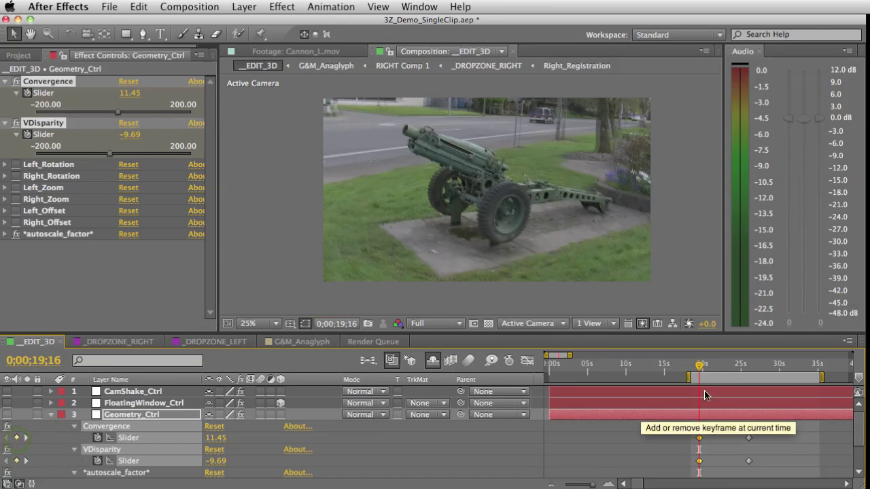
left_click(802, 360)
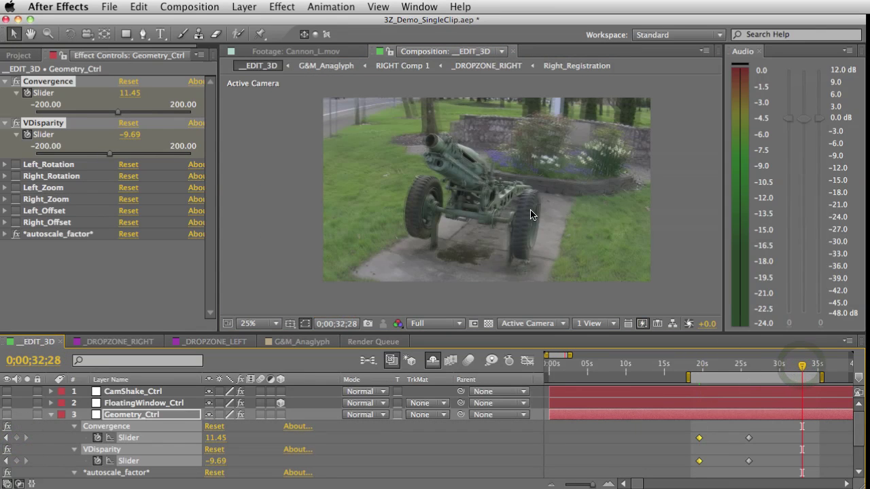
left_click(324, 345)
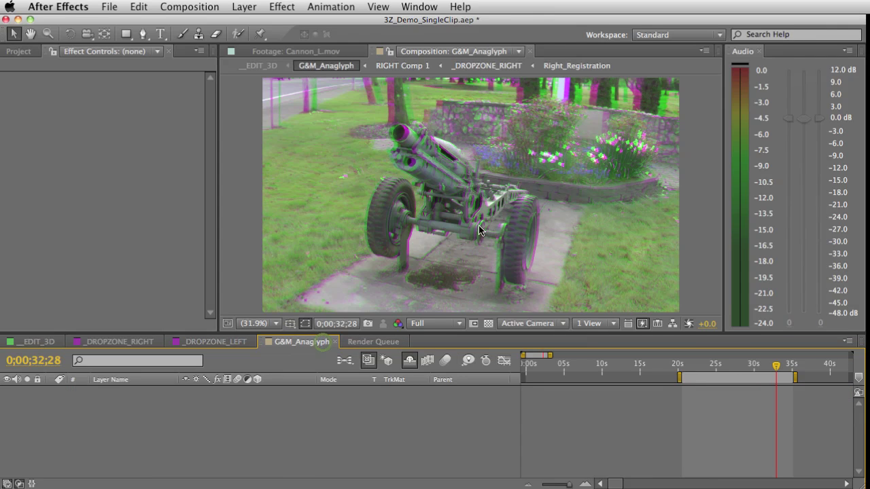
Undo the last change and lower Convergence to 6.17 at 0;00;32;28
key("grave")
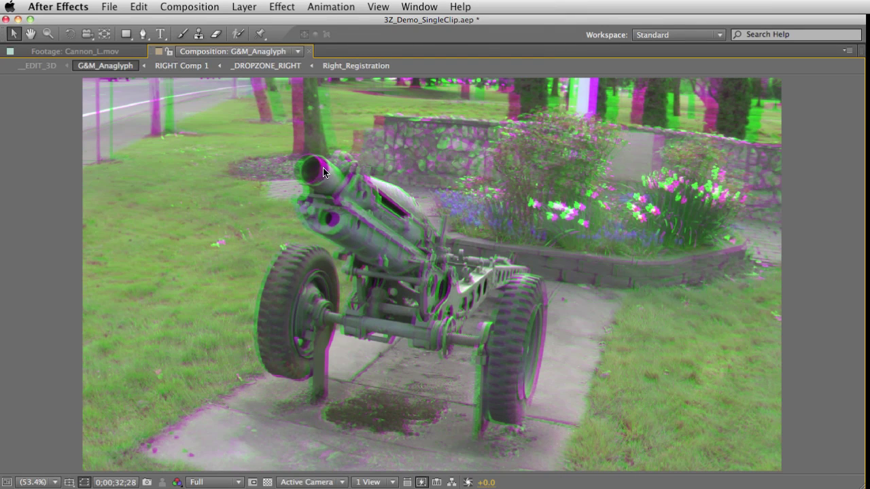
key("grave")
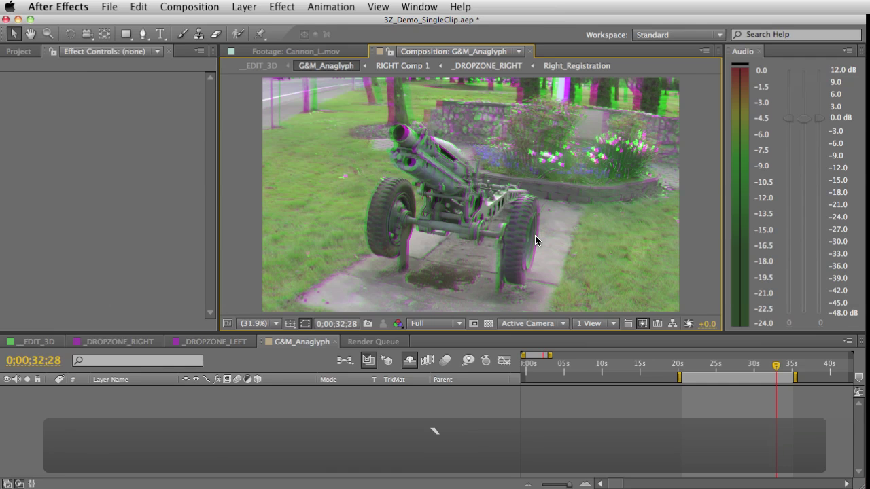
key("super+z")
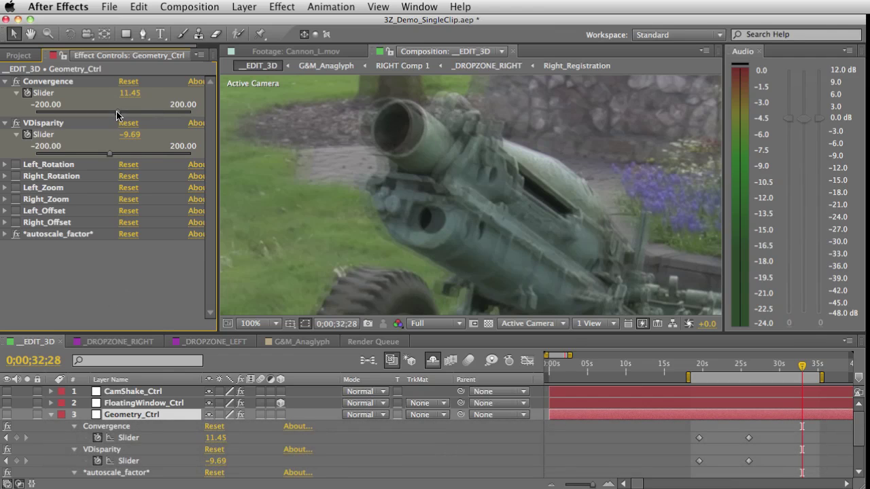
left_click_drag(118, 112, 116, 113)
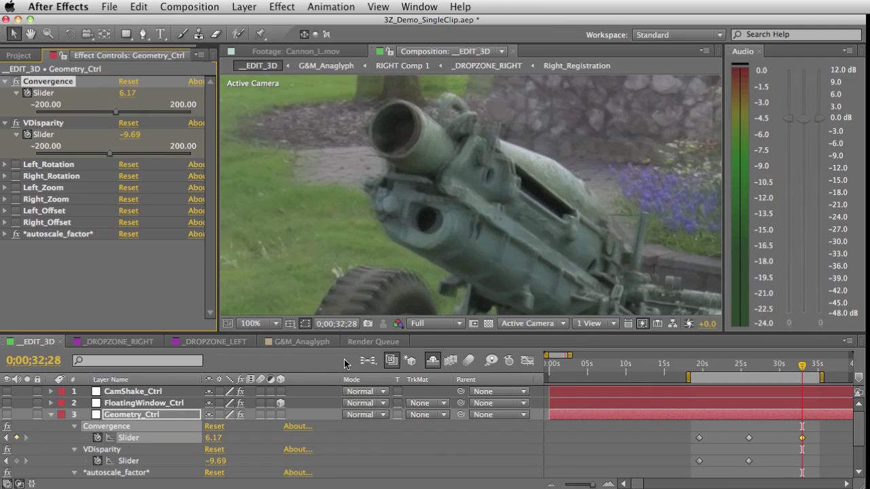
Check the new depth in G&M_Anaglyph full-window and scrub back to about 0;00;30;20
left_click(301, 341)
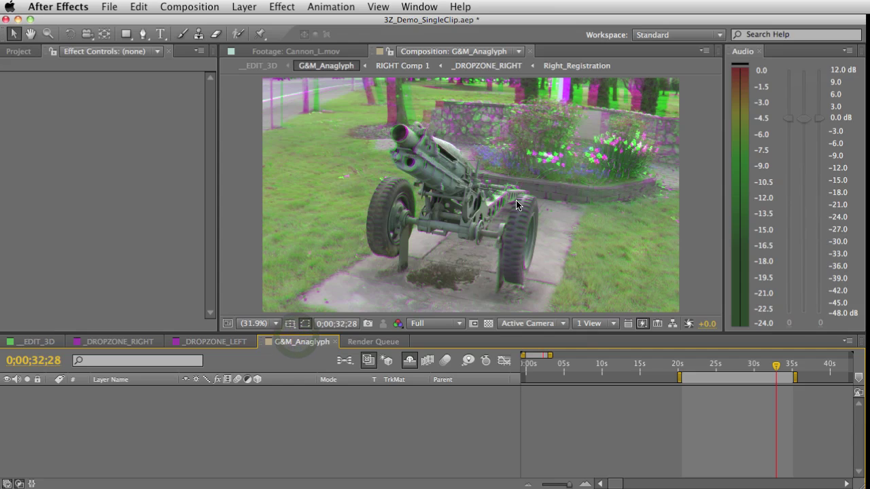
key("grave")
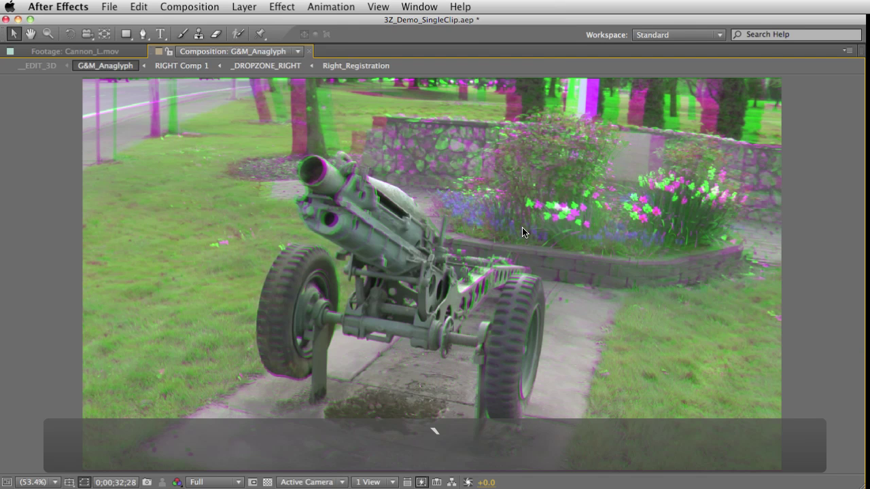
key("grave")
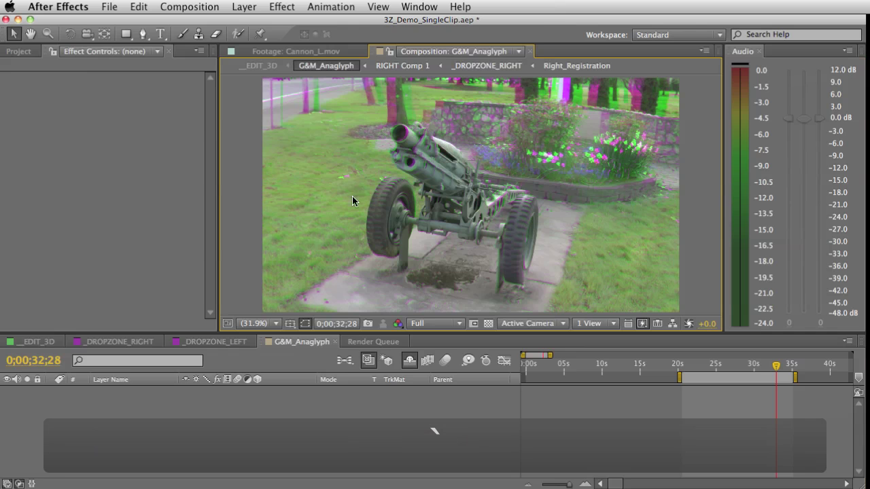
left_click(21, 52)
left_click(26, 345)
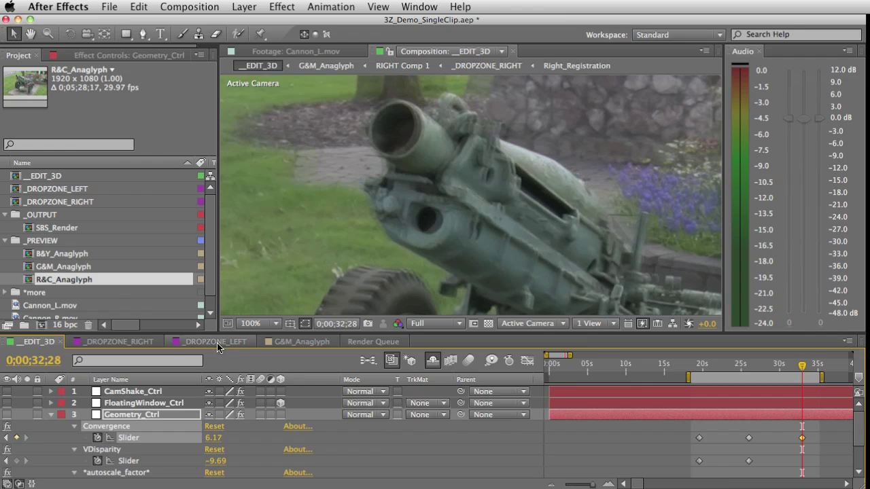
left_click(298, 342)
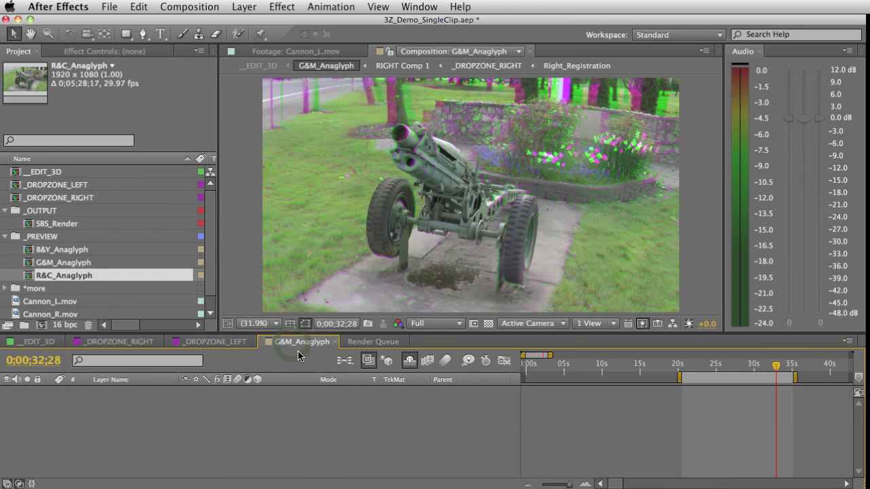
mouse_move(773, 370)
left_mouse_down()
mouse_move(742, 373)
mouse_move(758, 371)
left_mouse_up()
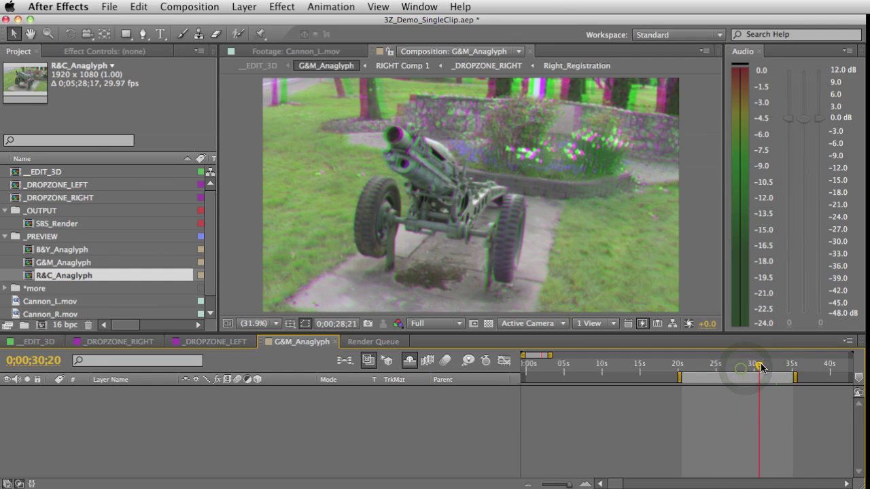
Return to _EDIT_3D, select the FloatingWindow_Ctrl layer and show its effect settings
left_click(38, 342)
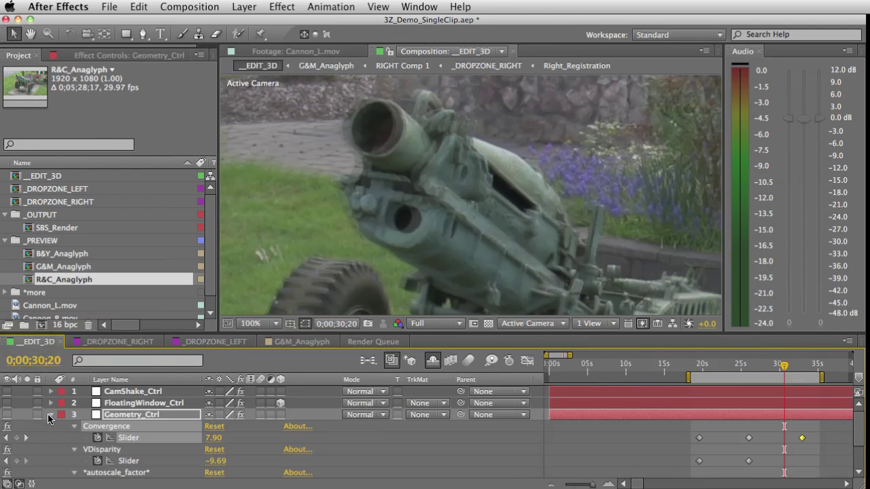
left_click(48, 414)
left_click(187, 446)
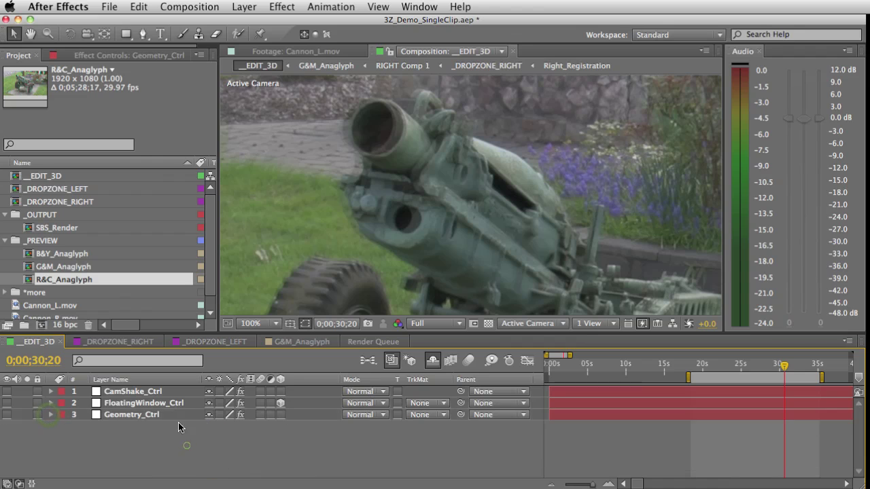
left_click(170, 402)
scroll(405, 219, "down", 1)
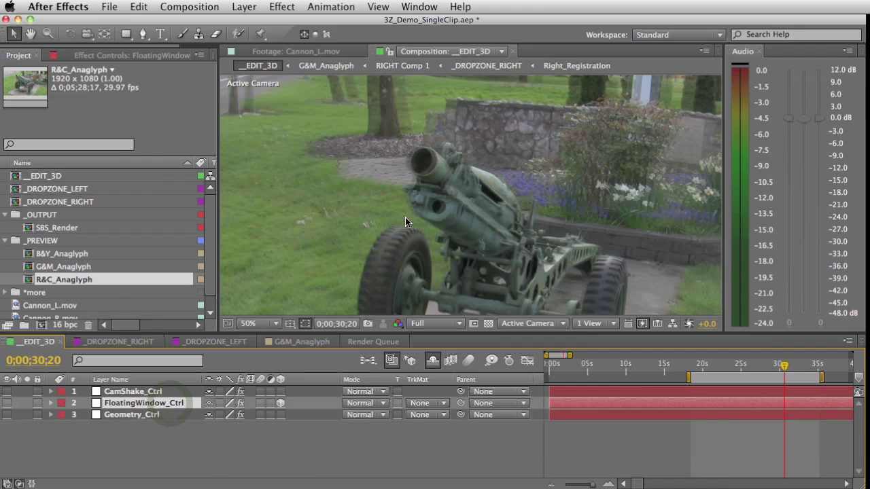
scroll(486, 246, "down", 1)
left_click_drag(553, 252, 550, 231)
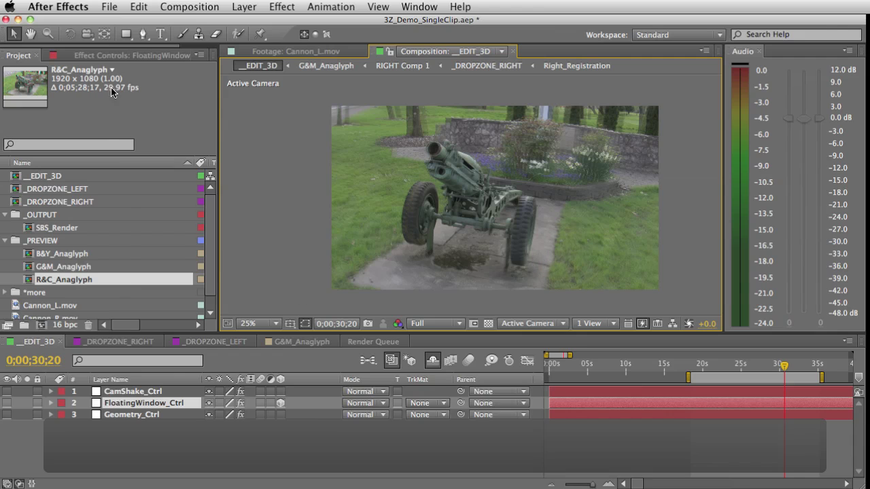
left_click(123, 55)
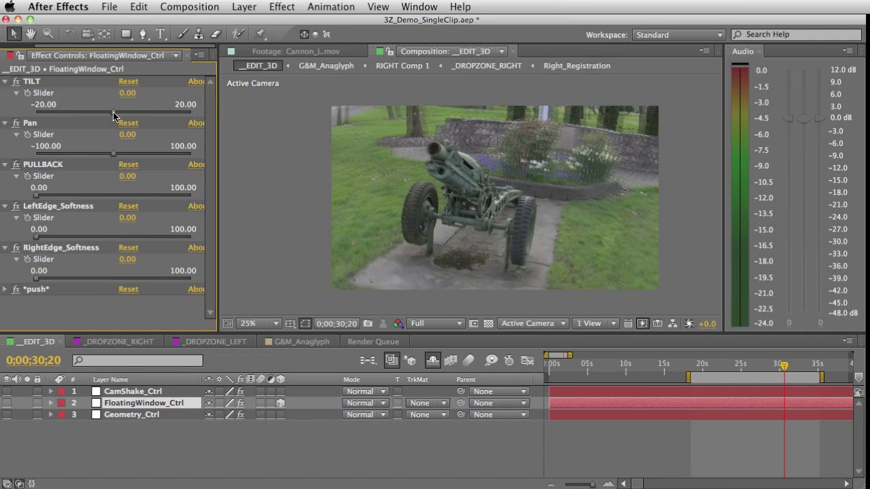
Try tilting the floating window, then reset TILT to 0
left_click_drag(113, 115, 131, 121)
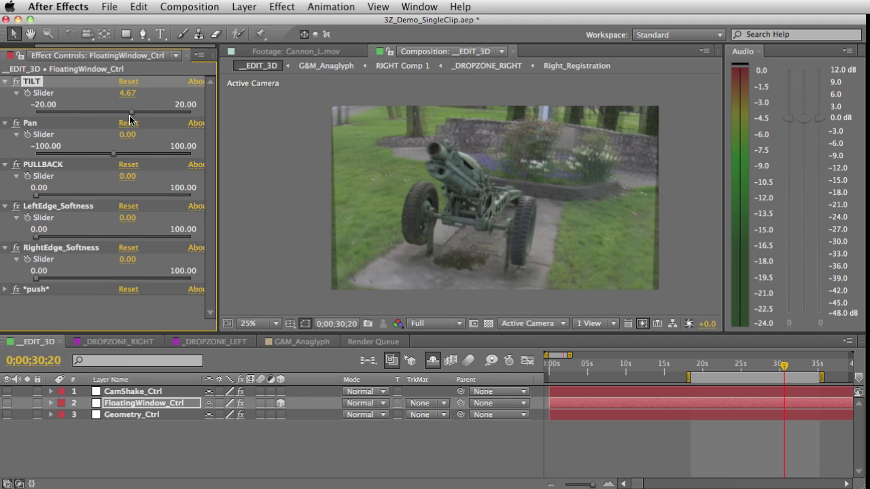
left_click(123, 96)
type("0")
key("Return")
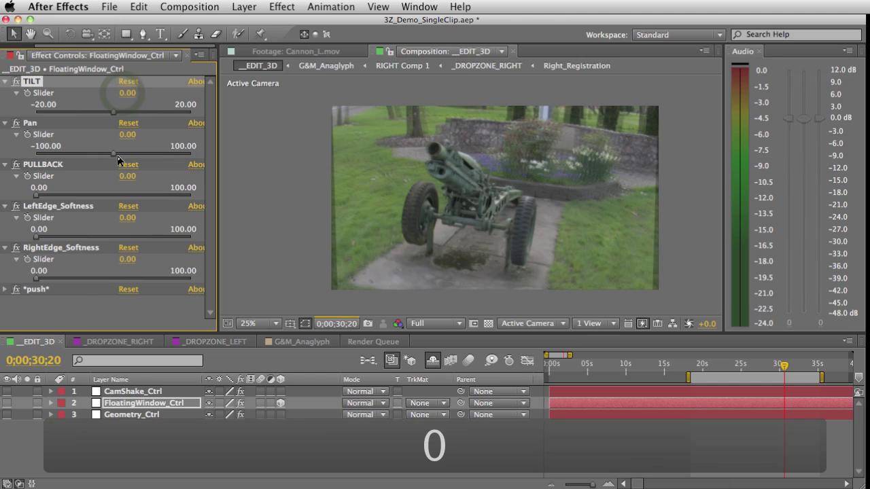
Set the floating window's Pan to 0 and raise PULLBACK to 77.53
mouse_move(114, 155)
left_mouse_down()
mouse_move(133, 157)
mouse_move(86, 147)
mouse_move(125, 149)
left_mouse_up()
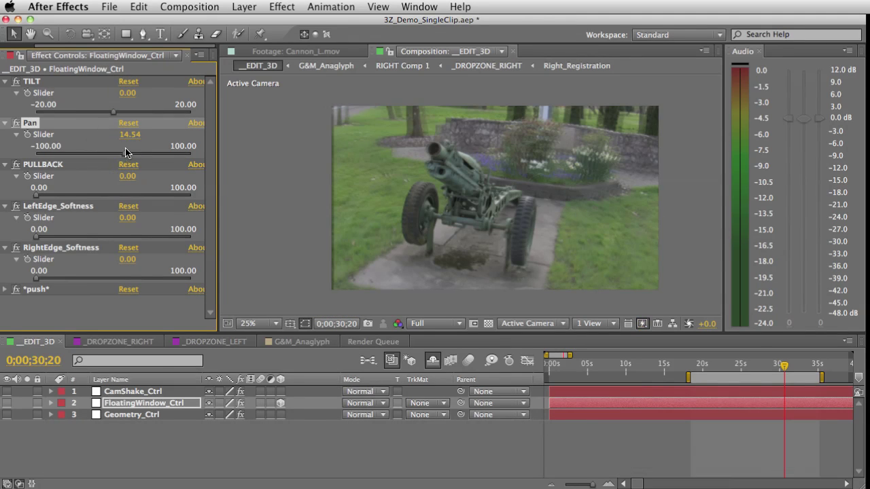
left_click(125, 135)
type("0")
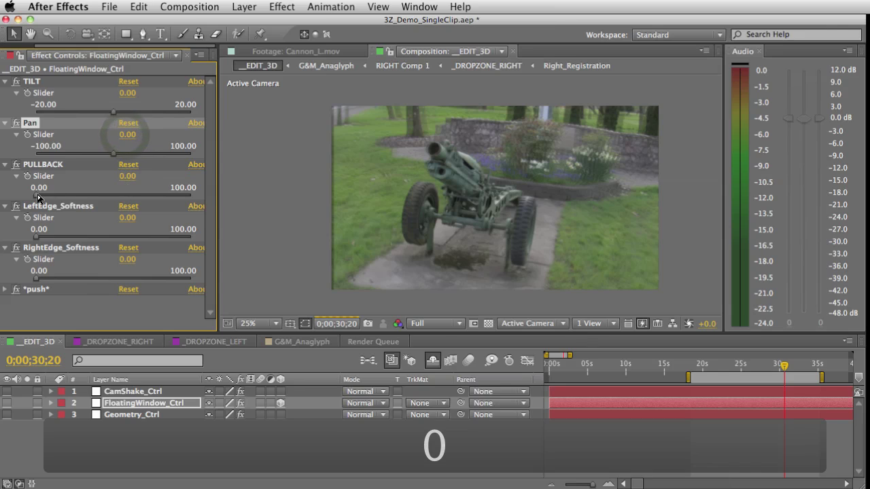
left_click_drag(38, 195, 155, 202)
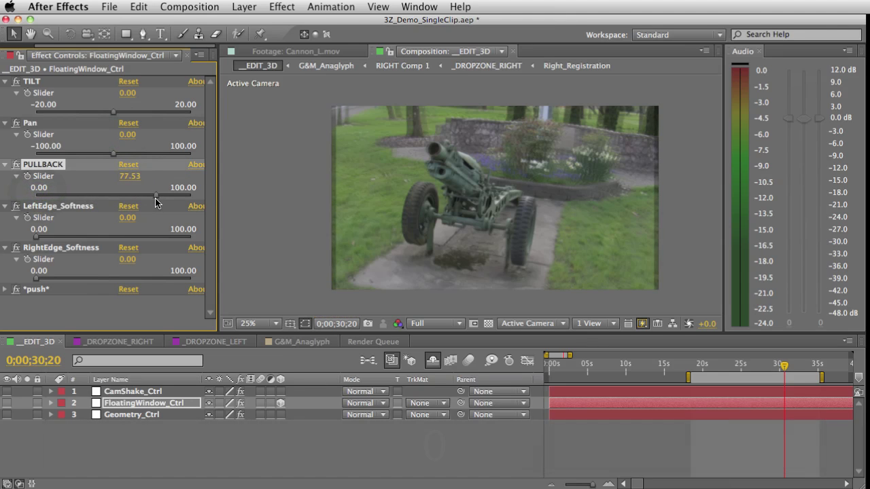
Drag PULLBACK to 46.26, Pan to -26.87 and TILT to 7.67
left_click_drag(95, 196, 2, 194)
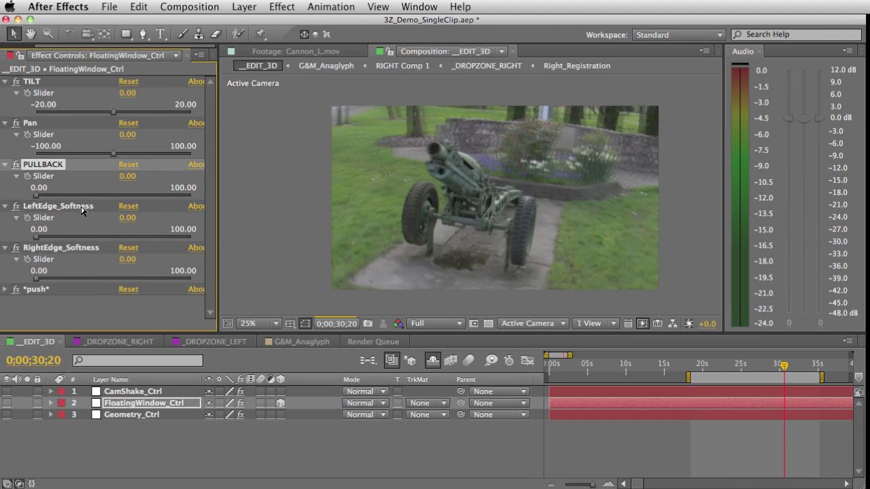
left_click_drag(95, 198, 107, 196)
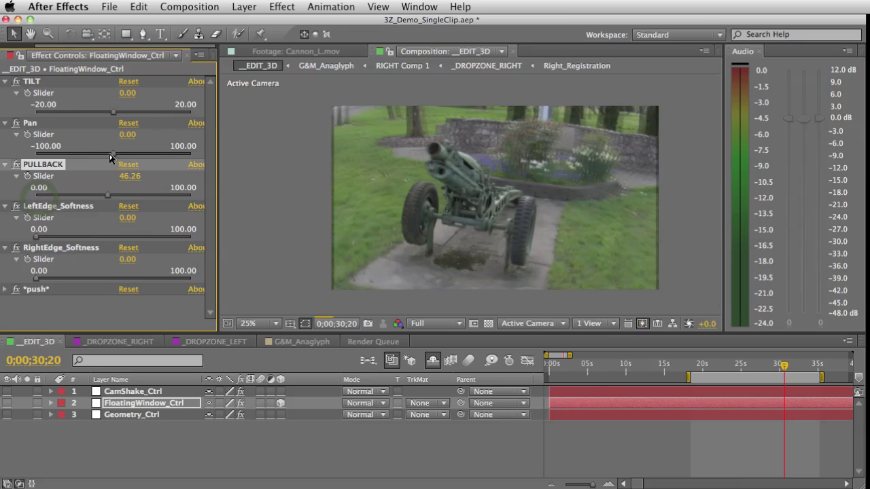
left_click_drag(113, 153, 93, 154)
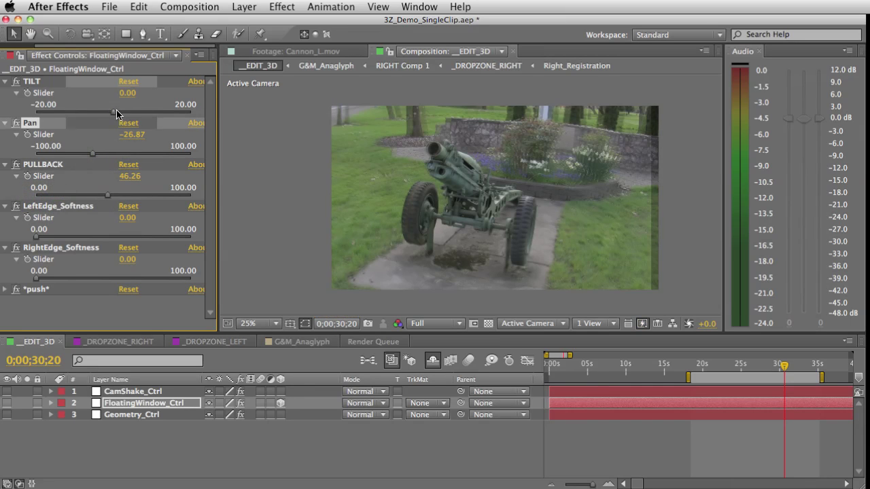
left_click_drag(113, 111, 143, 116)
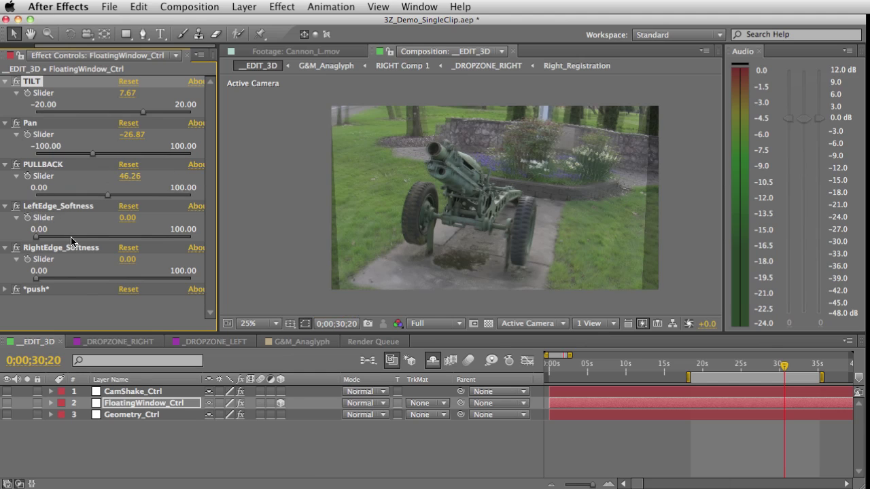
Try softening the left and right window edges, then drag both softness values back down
left_click_drag(48, 238, 62, 237)
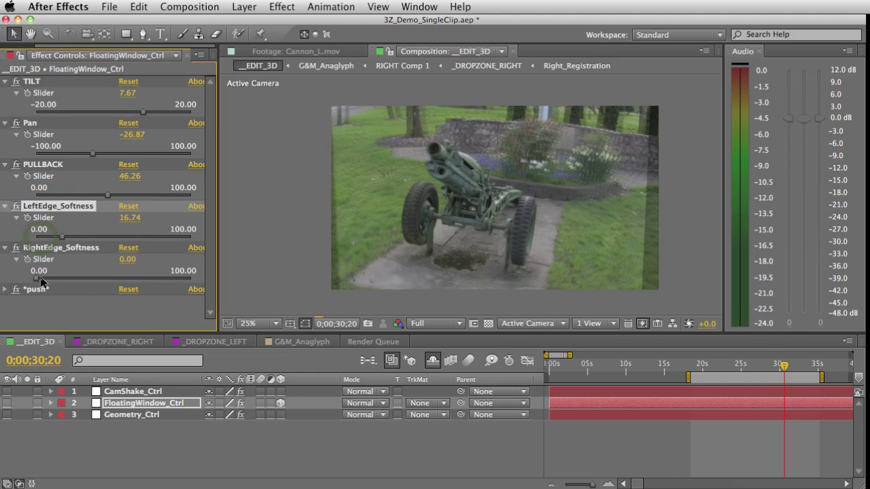
left_click_drag(47, 272, 68, 281)
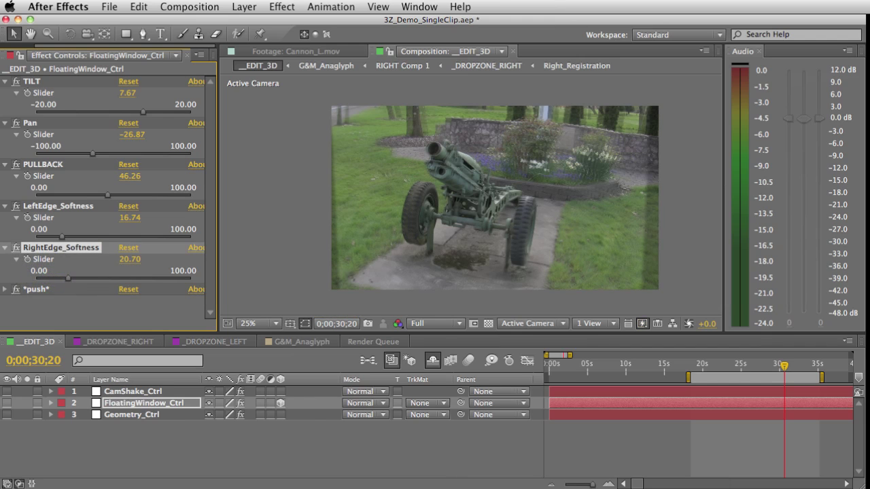
left_click_drag(67, 278, 35, 278)
left_click_drag(62, 236, 35, 237)
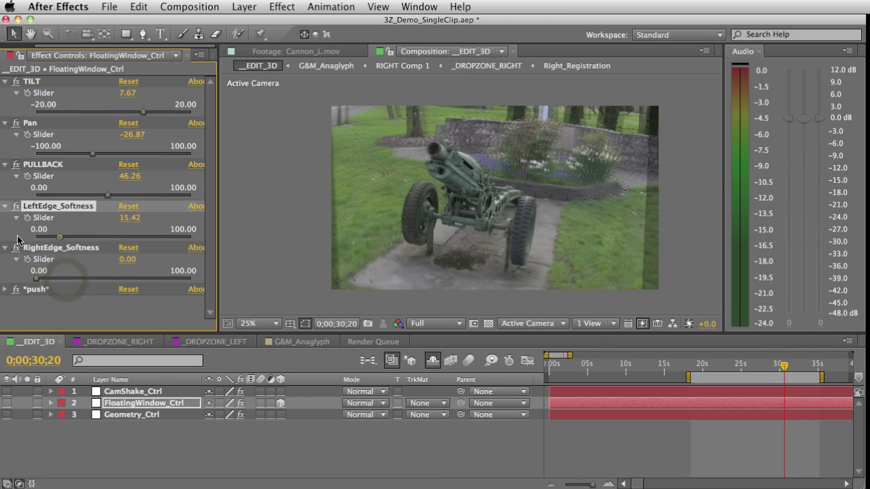
Reset PULLBACK and Pan to 0 and fine-tune TILT down to 2.73
left_click(136, 177)
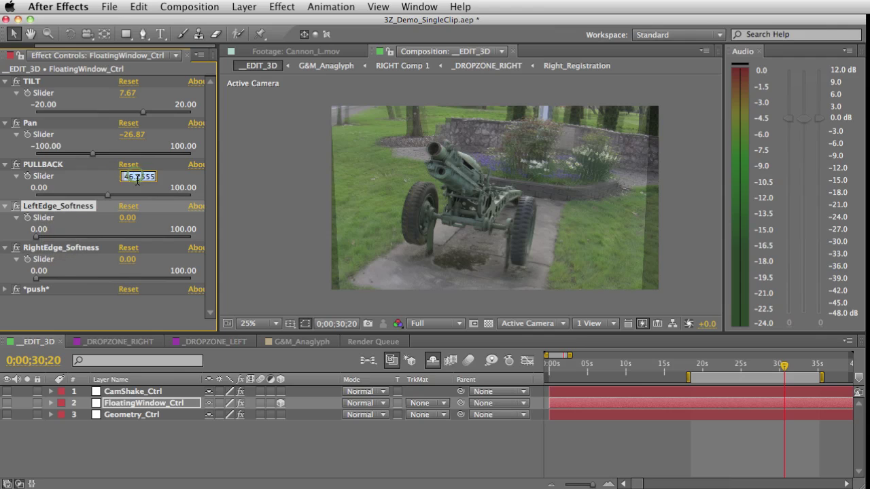
type("0")
key("Return")
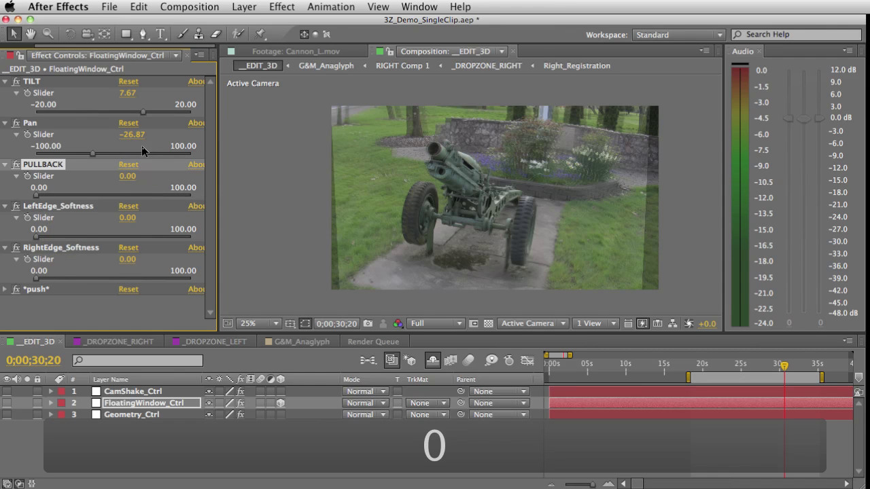
left_click(137, 136)
type("0")
key("Return")
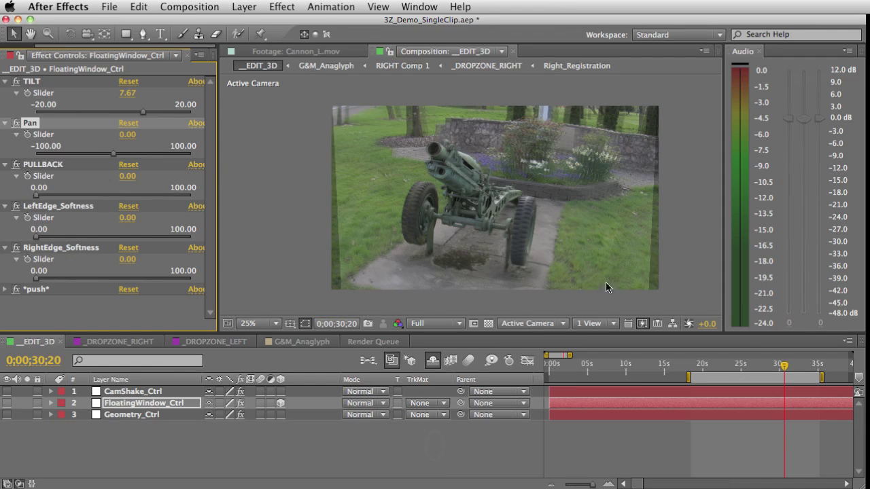
left_click(141, 110)
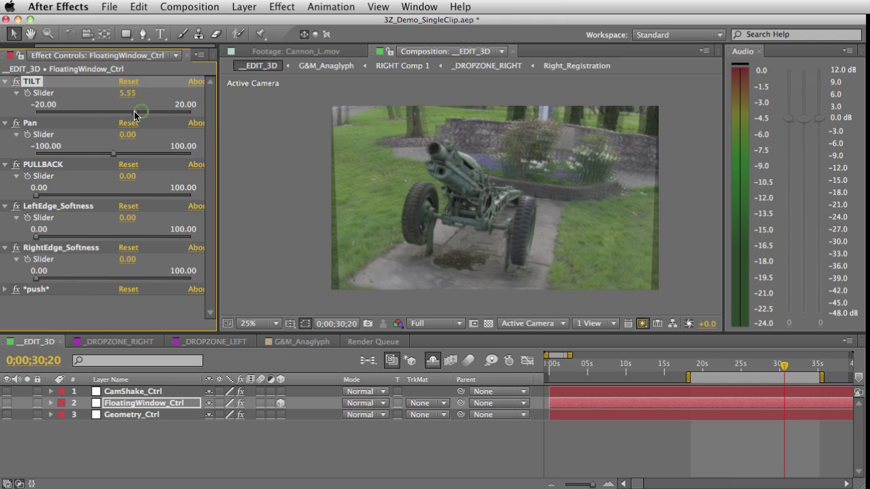
left_click(125, 112)
left_click_drag(125, 112, 123, 112)
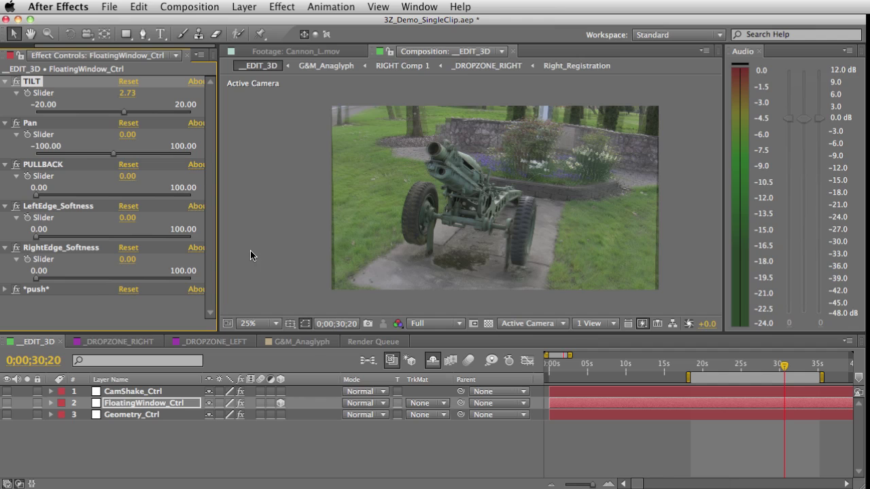
Check the depth in the G&M_Anaglyph comp with a maximized, then restored, viewer
left_click(309, 342)
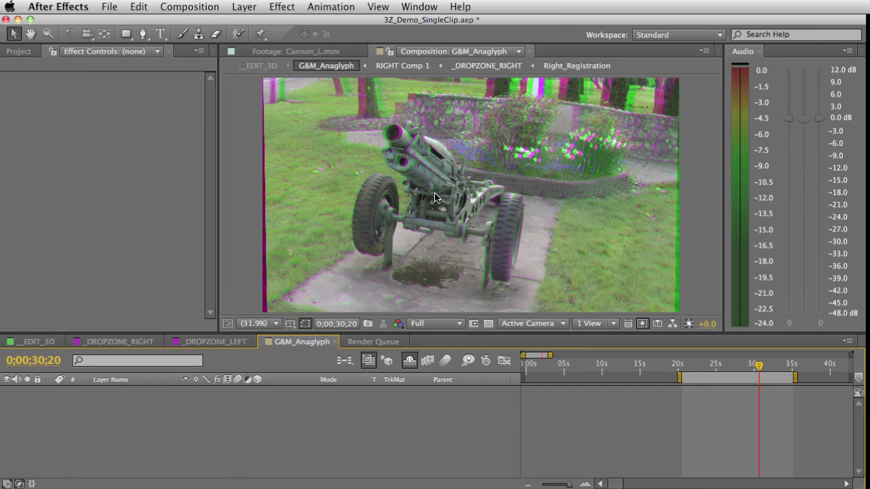
key("grave")
key("grave")
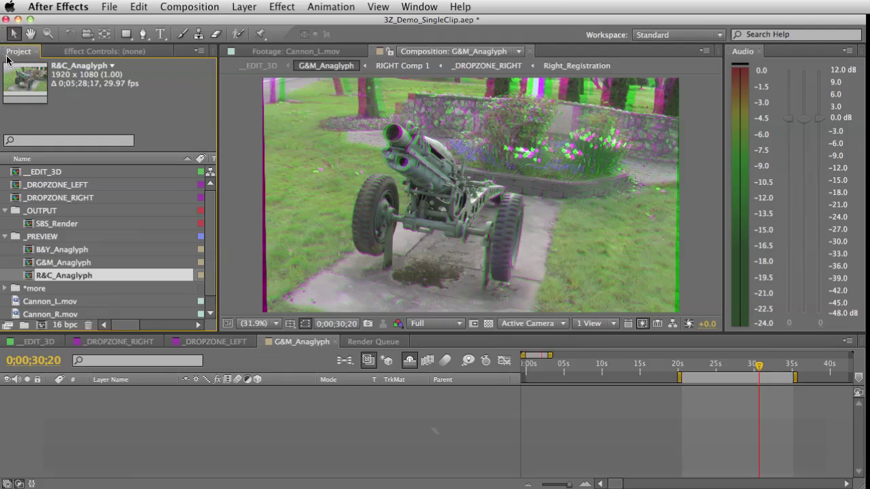
left_click(56, 225)
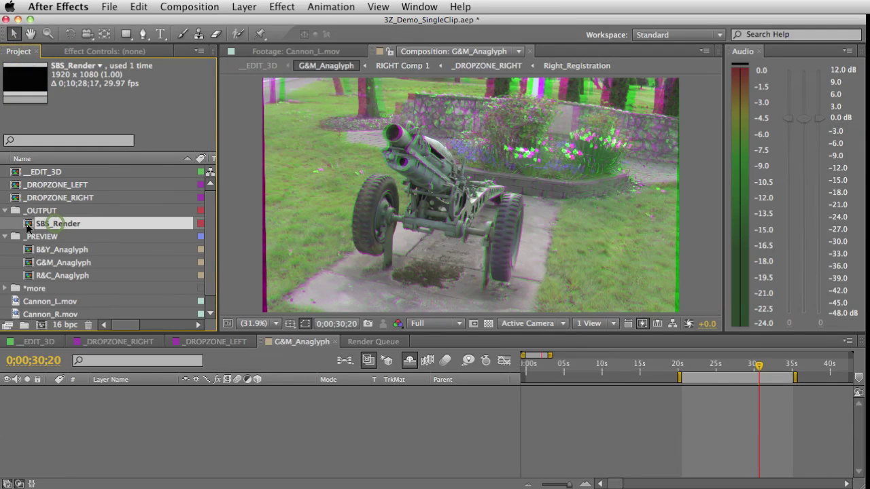
Open SBS_Render, collapse the RIGHT and LEFT Comp 1 layers, and nudge the work-area start later
double_click(27, 225)
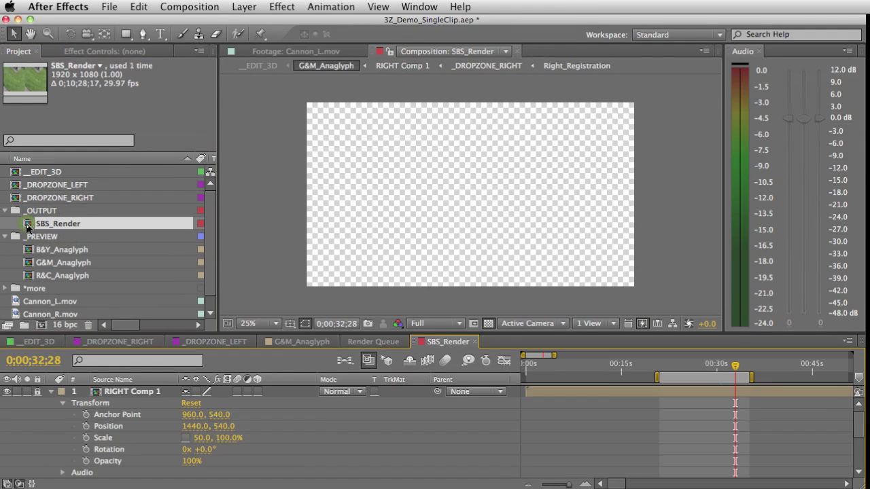
left_click(51, 393)
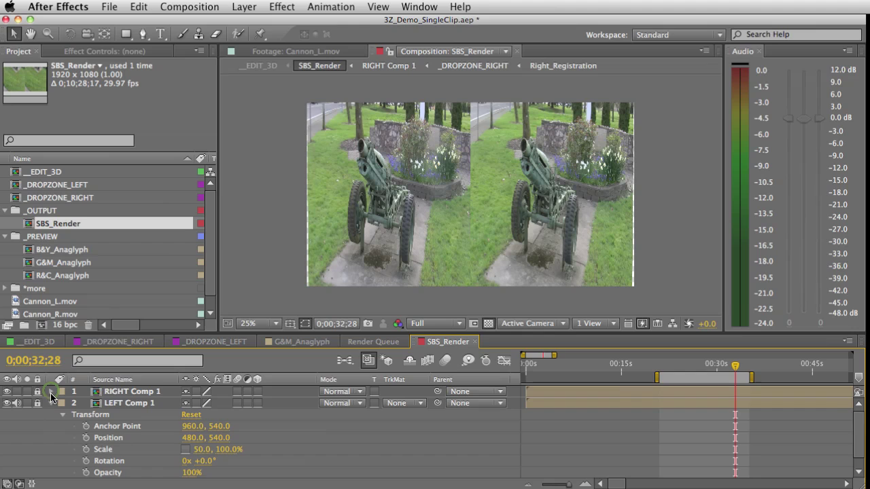
left_click(50, 402)
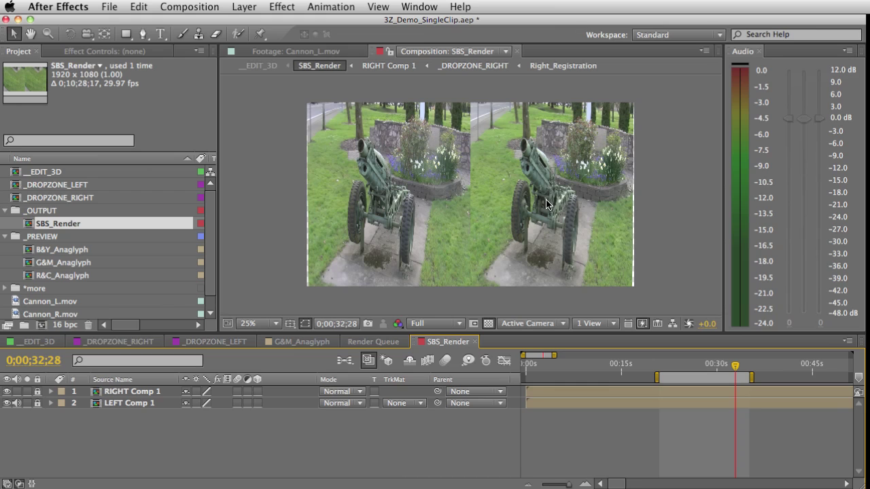
left_click(260, 442)
left_click_drag(657, 377, 660, 376)
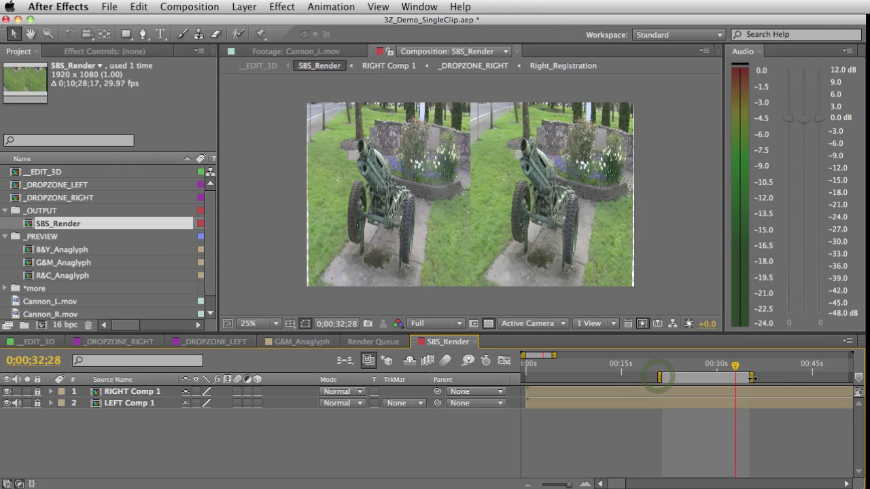
Queue SBS_Render with Best Settings and Lossless output to SBS_Render.mov
key("super+shift+slash")
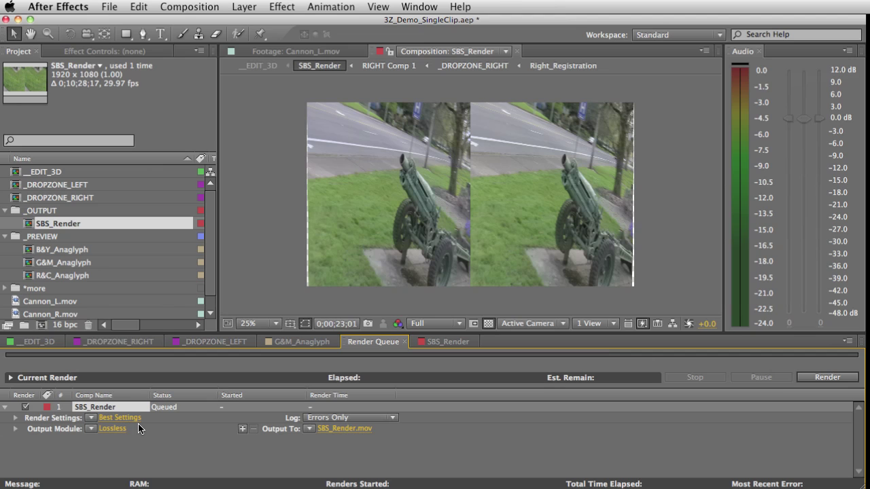
left_click(175, 459)
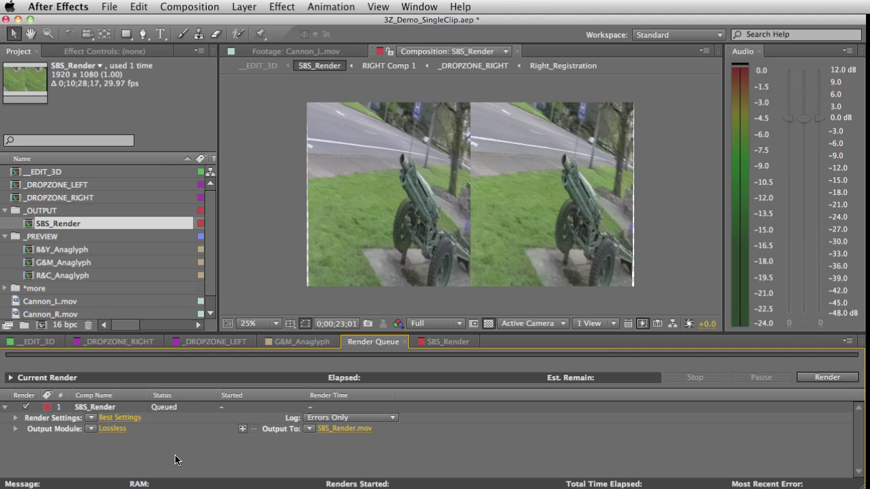